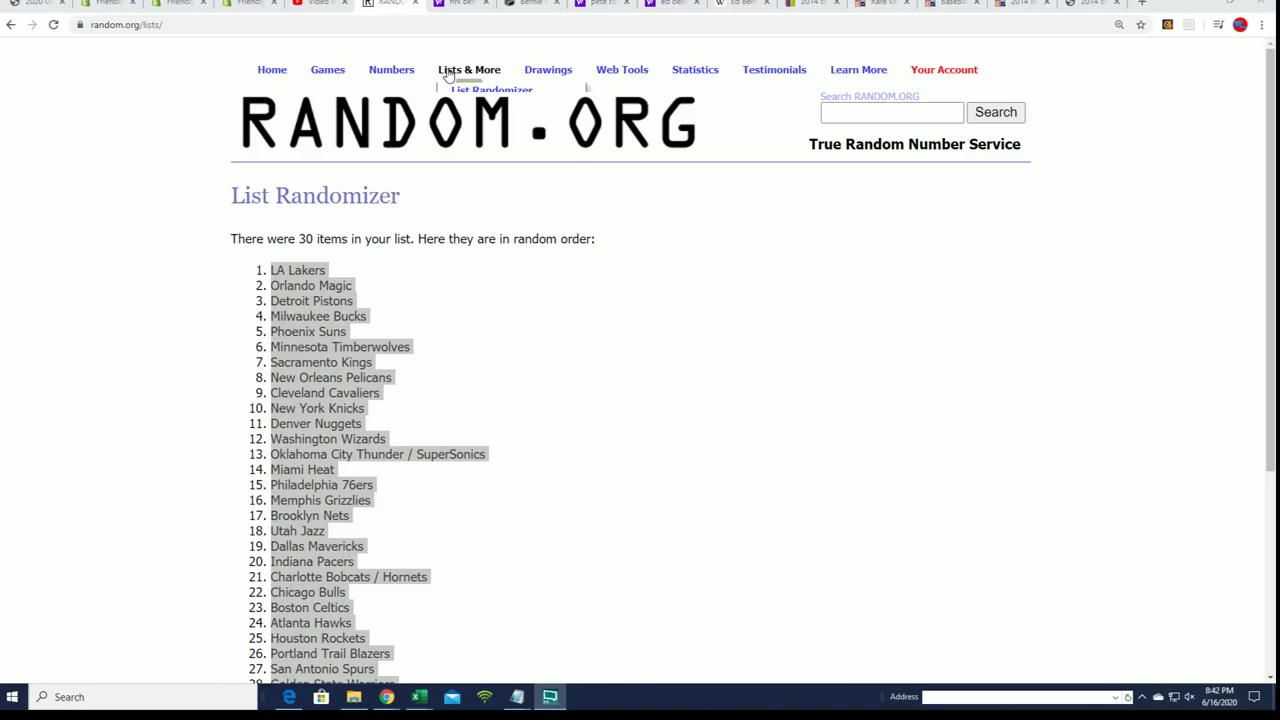
Load a fresh List Randomizer form and scroll Notepad up to the owner names
{"action": "left_click", "coordinate": [475, 91]}
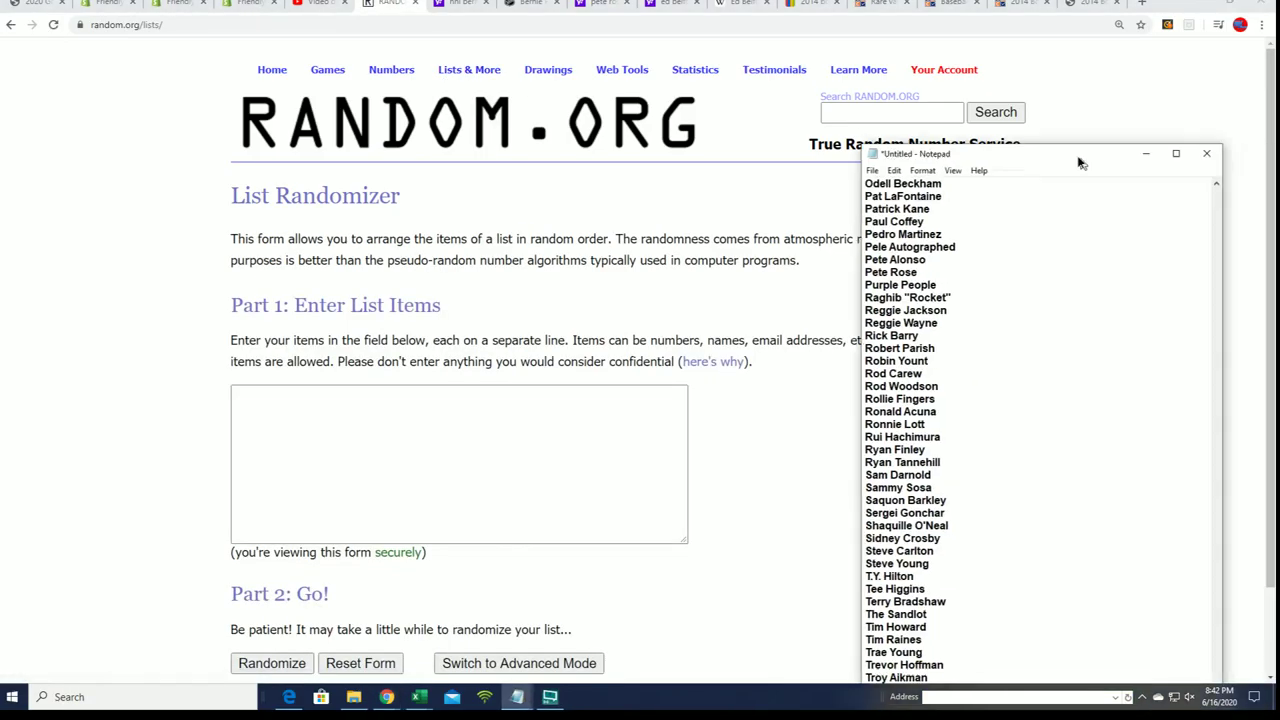
{"action": "left_click_drag", "start_coordinate": [1080, 162], "coordinate": [912, 89]}
{"action": "scroll", "coordinate": [905, 326], "scroll_direction": "up", "scroll_amount": 9}
{"action": "scroll", "coordinate": [877, 297], "scroll_direction": "up", "scroll_amount": 2}
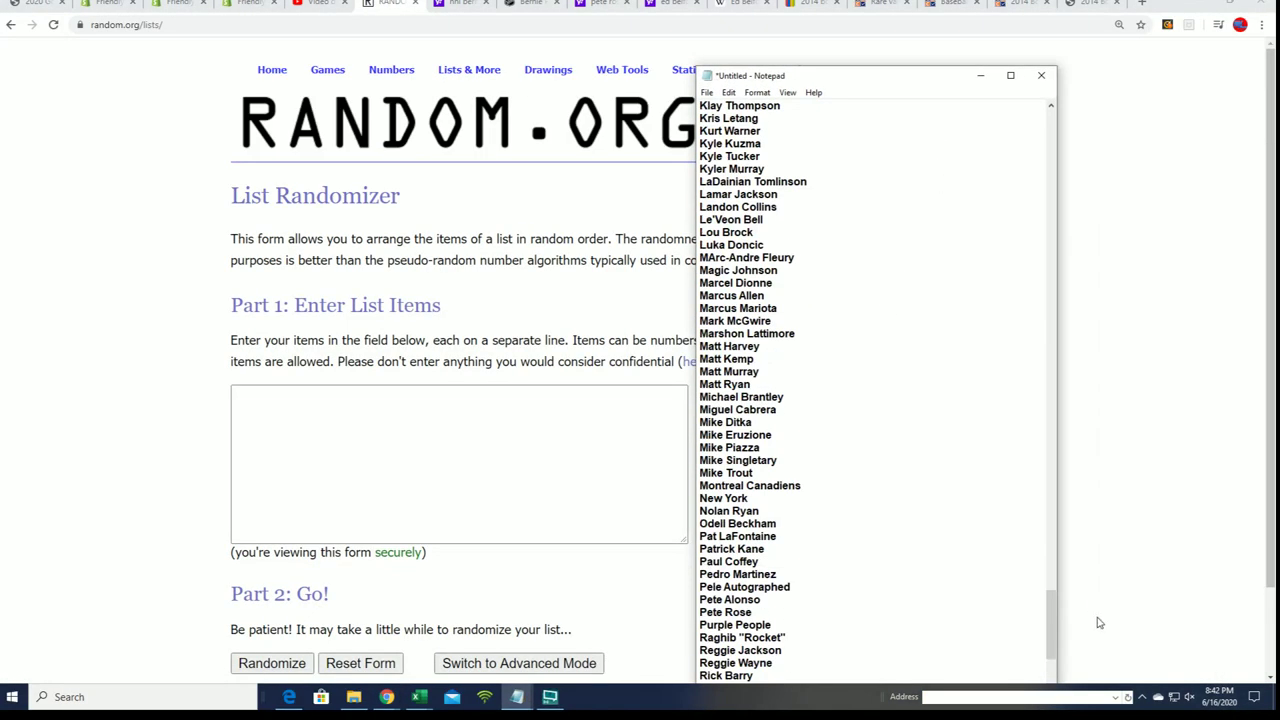
{"action": "left_click_drag", "start_coordinate": [1052, 623], "coordinate": [1030, 150]}
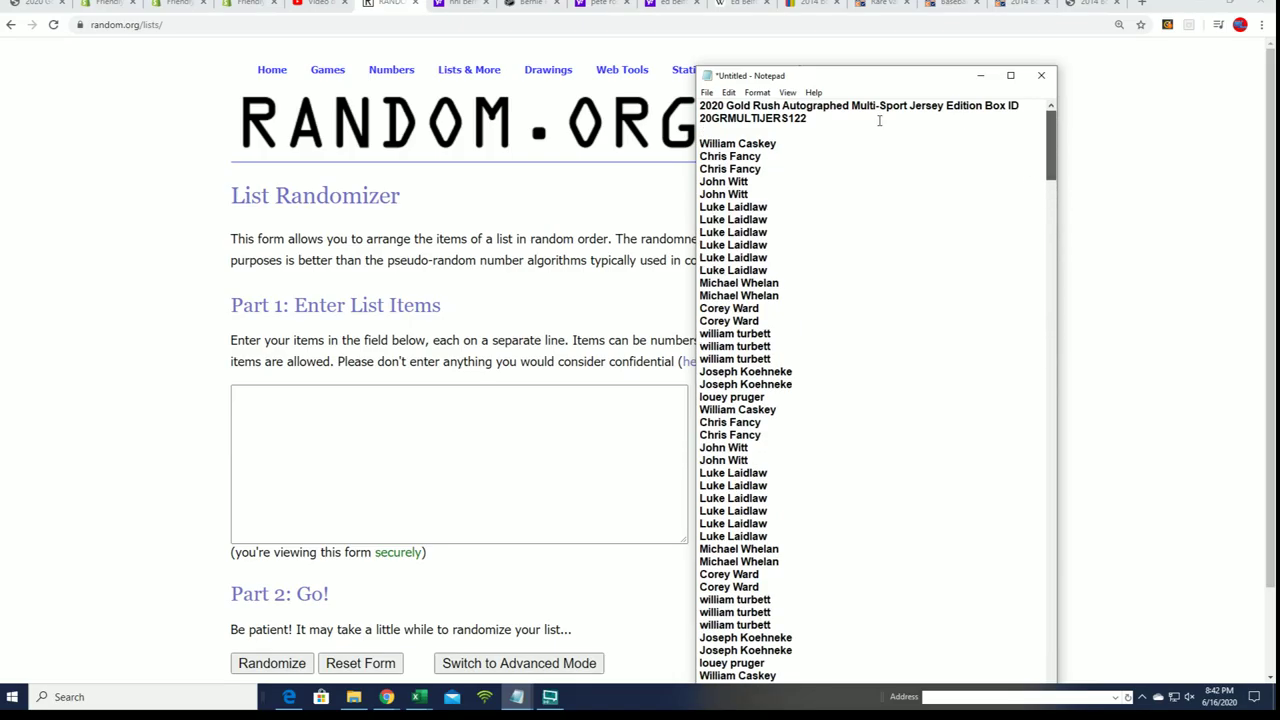
{"action": "mouse_move", "coordinate": [701, 138]}
{"action": "left_mouse_down"}
{"action": "mouse_move", "coordinate": [765, 240]}
{"action": "mouse_move", "coordinate": [773, 704]}
{"action": "left_mouse_up"}
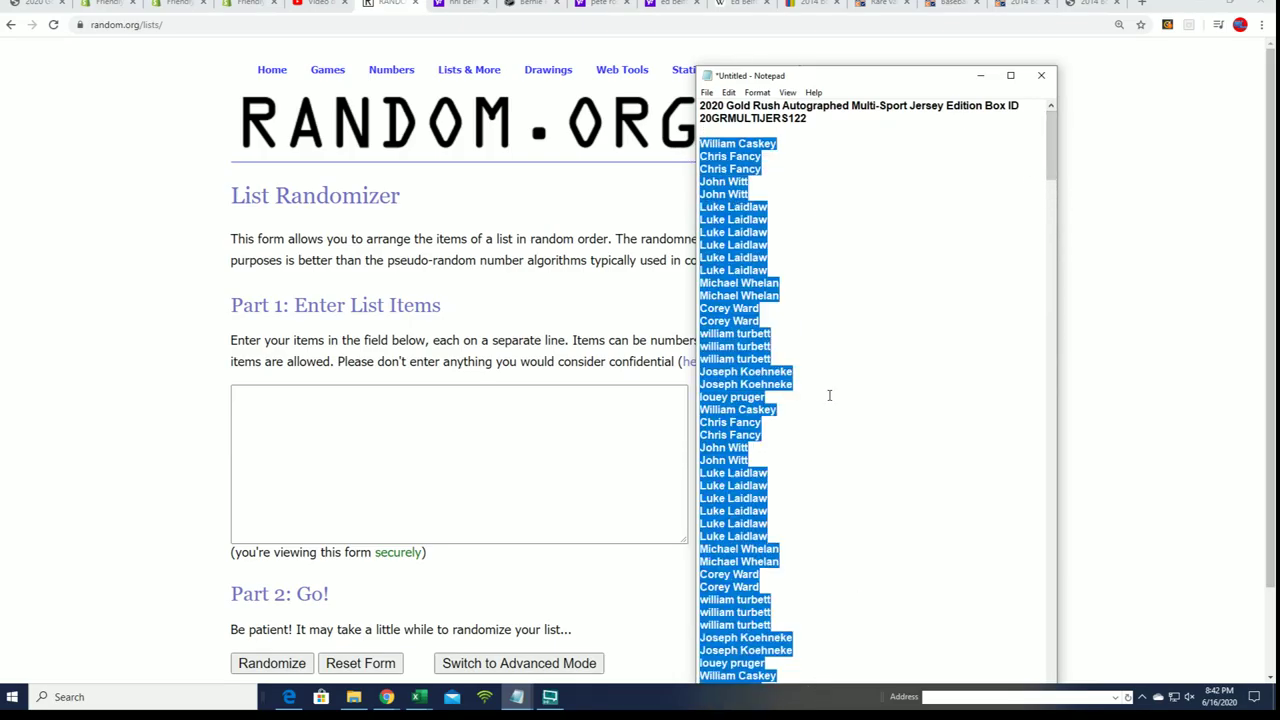
{"action": "left_click_drag", "start_coordinate": [885, 70], "coordinate": [885, 0]}
{"action": "left_click", "coordinate": [777, 86]}
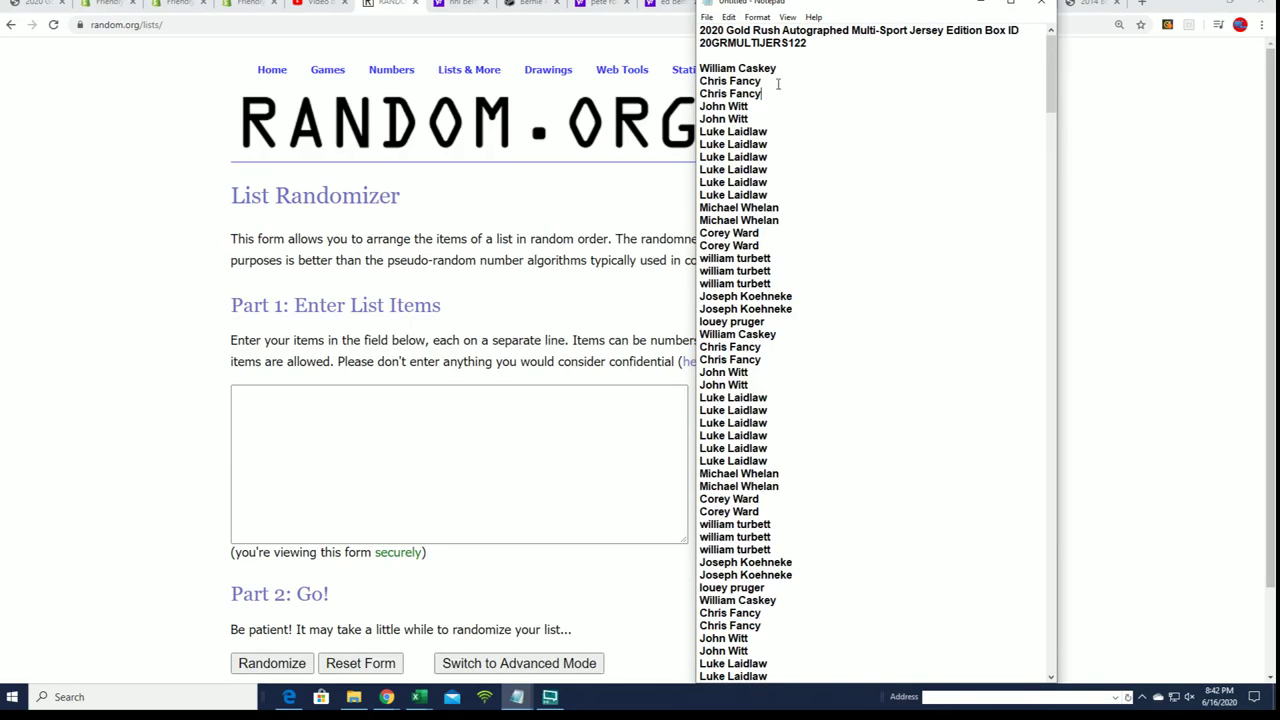
{"action": "left_click_drag", "start_coordinate": [701, 66], "coordinate": [807, 703]}
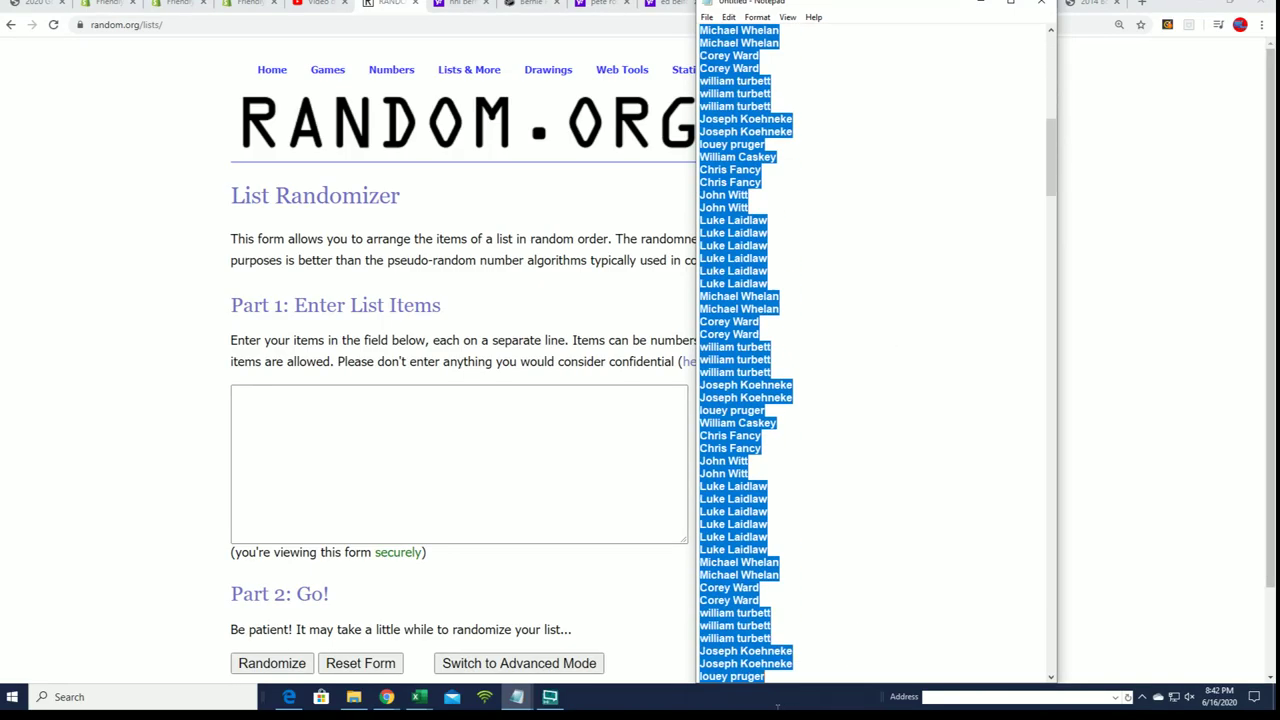
{"action": "mouse_move", "coordinate": [807, 703]}
{"action": "left_mouse_down"}
{"action": "mouse_move", "coordinate": [839, 704]}
{"action": "mouse_move", "coordinate": [776, 372]}
{"action": "mouse_move", "coordinate": [776, 385]}
{"action": "left_mouse_up"}
{"action": "right_click", "coordinate": [773, 381]}
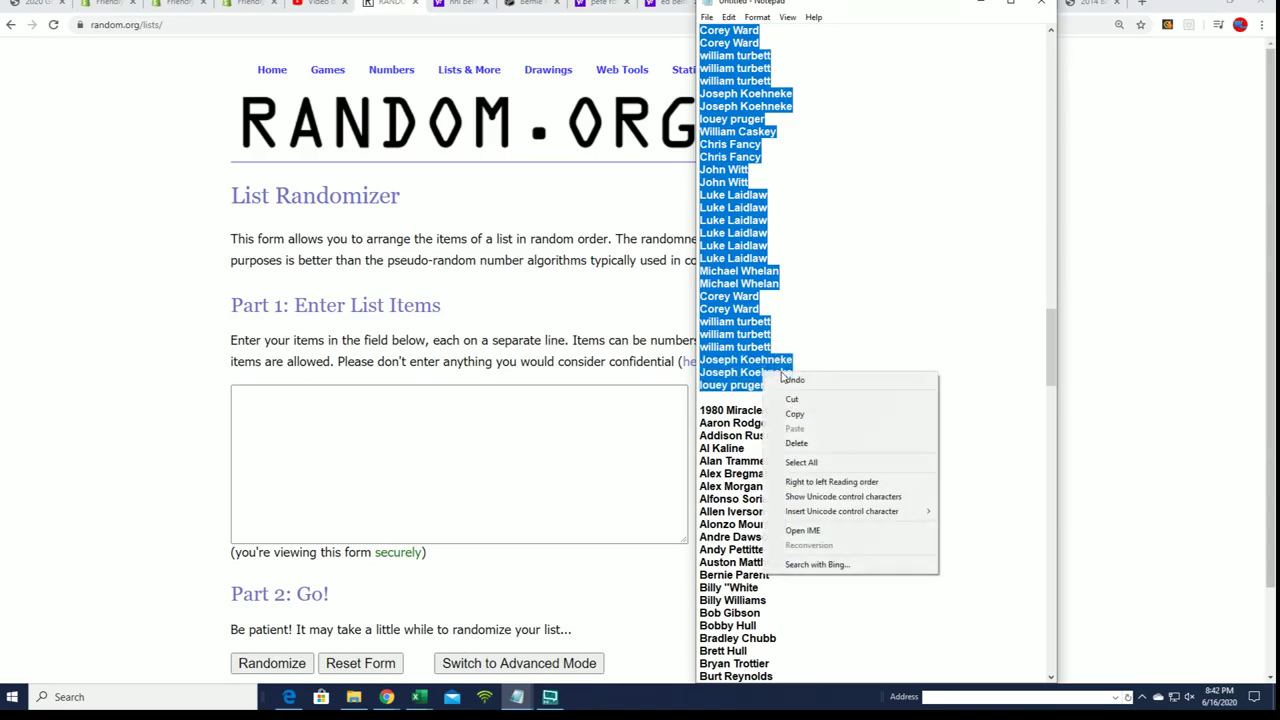
Copy the owner names, paste them into the list field, and randomize the 210 entries
{"action": "left_click", "coordinate": [790, 411]}
{"action": "left_click", "coordinate": [278, 408]}
{"action": "right_click", "coordinate": [278, 408]}
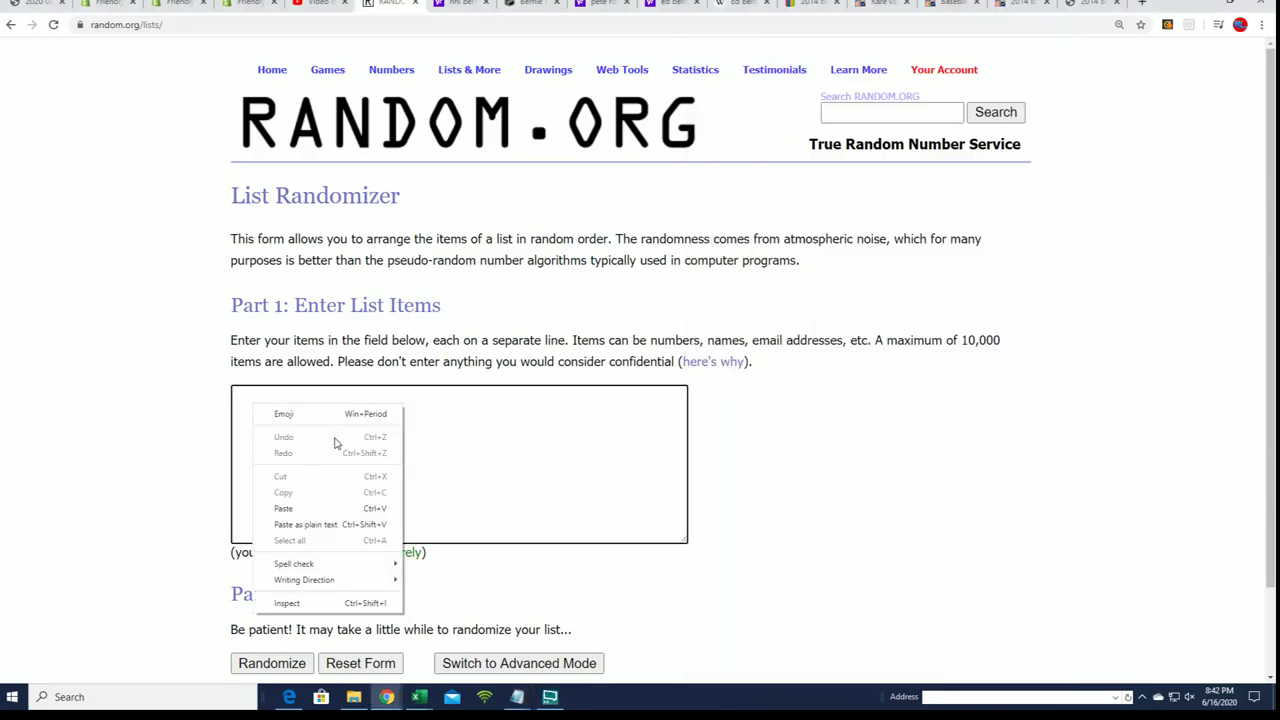
{"action": "left_click", "coordinate": [300, 503]}
{"action": "scroll", "coordinate": [515, 632], "scroll_direction": "down", "scroll_amount": 1}
{"action": "scroll", "coordinate": [515, 632], "scroll_direction": "down", "scroll_amount": 1}
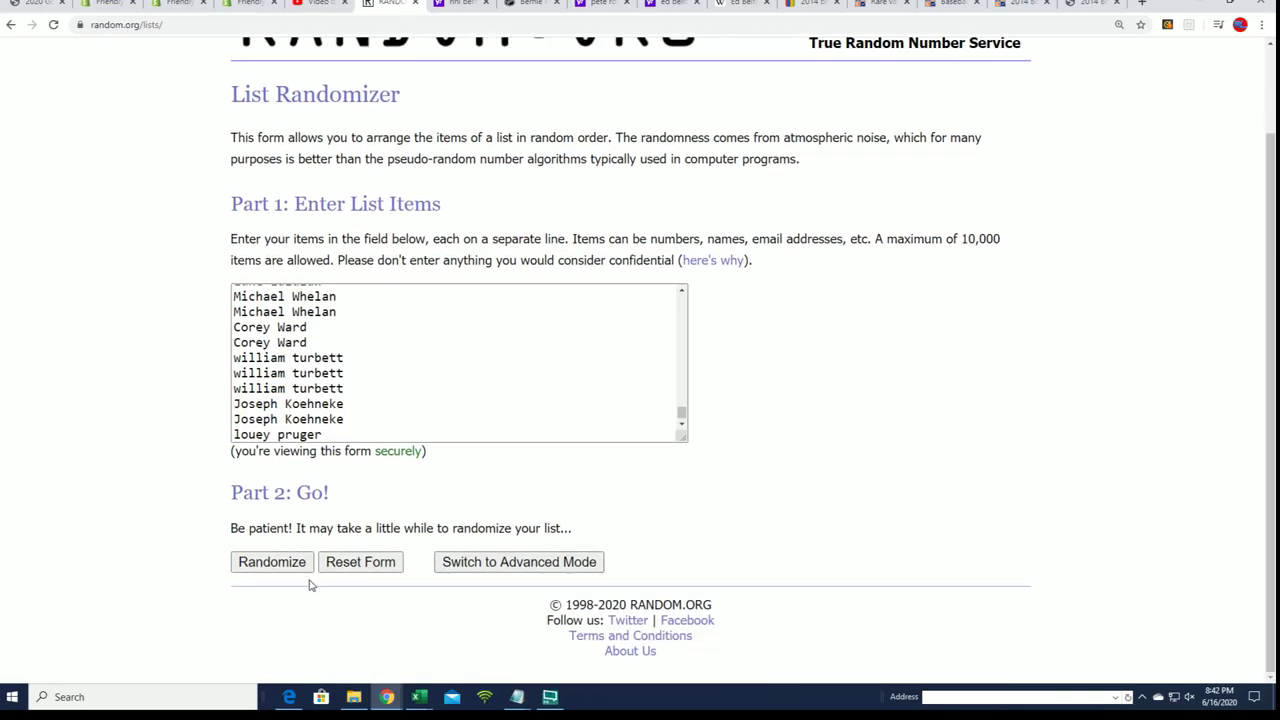
{"action": "left_click", "coordinate": [277, 563]}
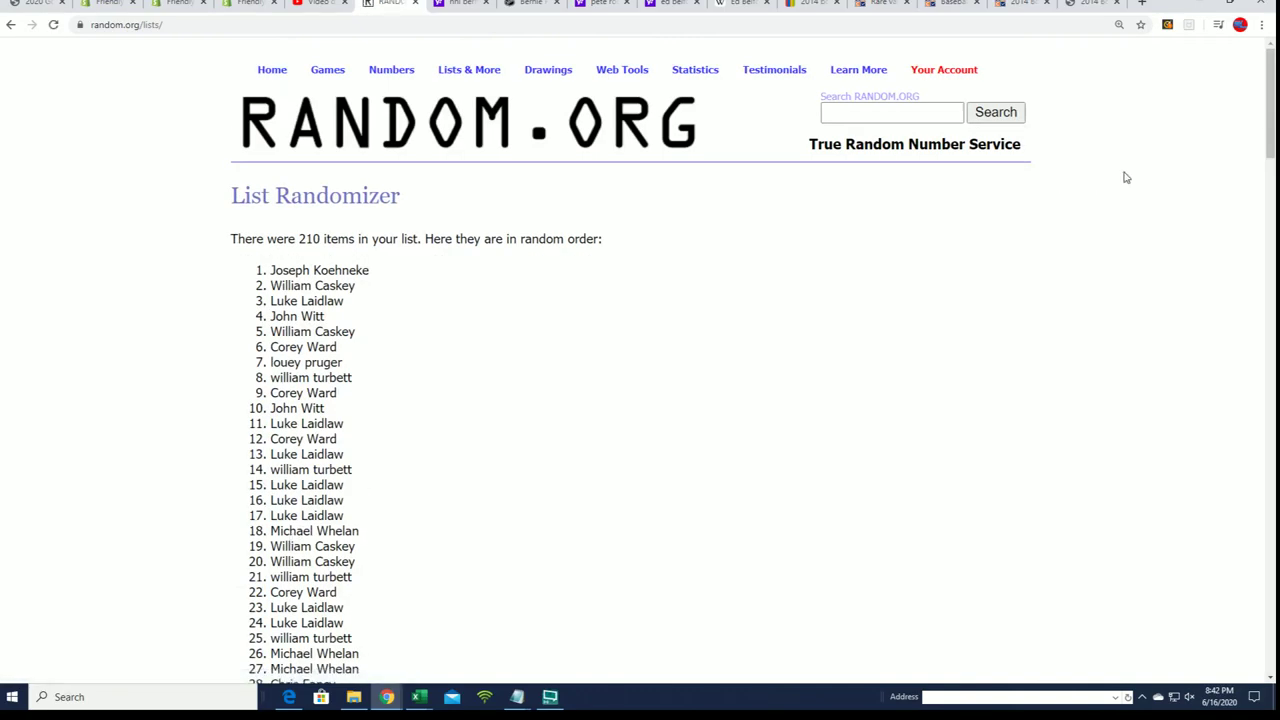
Reshuffle the 210 owner names six more times with Again!
{"action": "left_click_drag", "start_coordinate": [1270, 72], "coordinate": [1270, 590]}
{"action": "scroll", "coordinate": [520, 658], "scroll_direction": "down", "scroll_amount": 2}
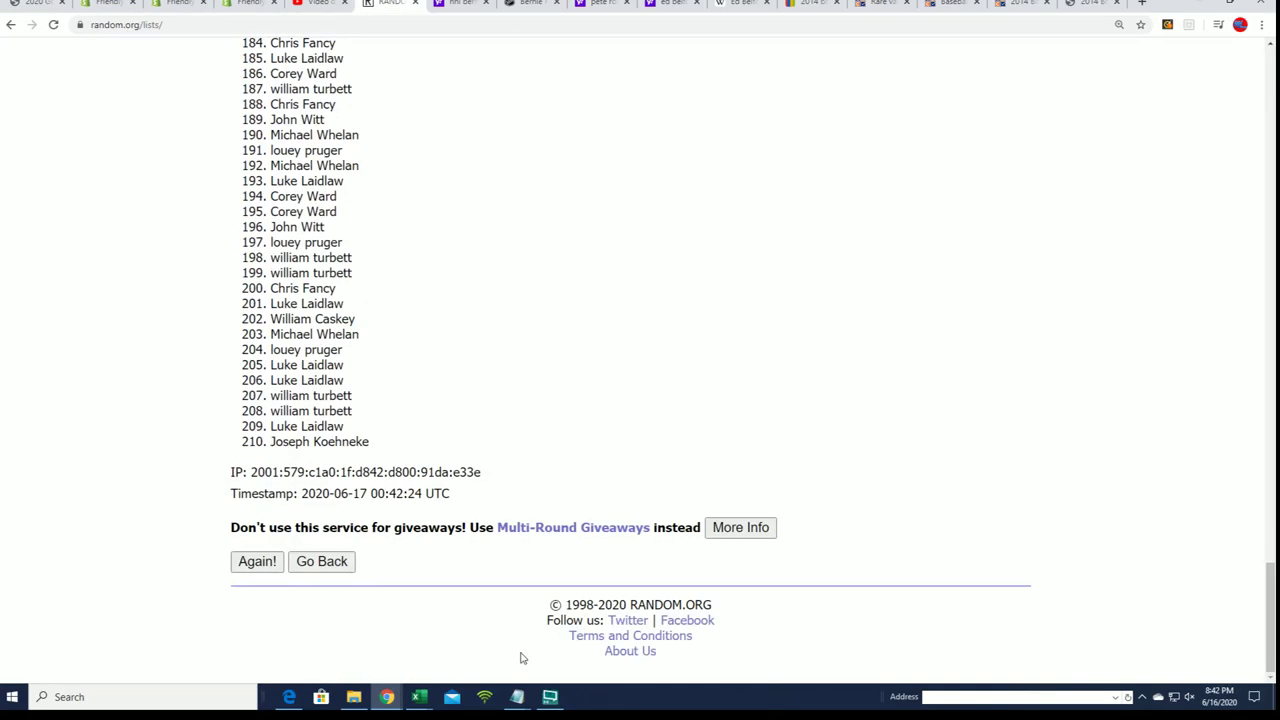
{"action": "left_click", "coordinate": [243, 566]}
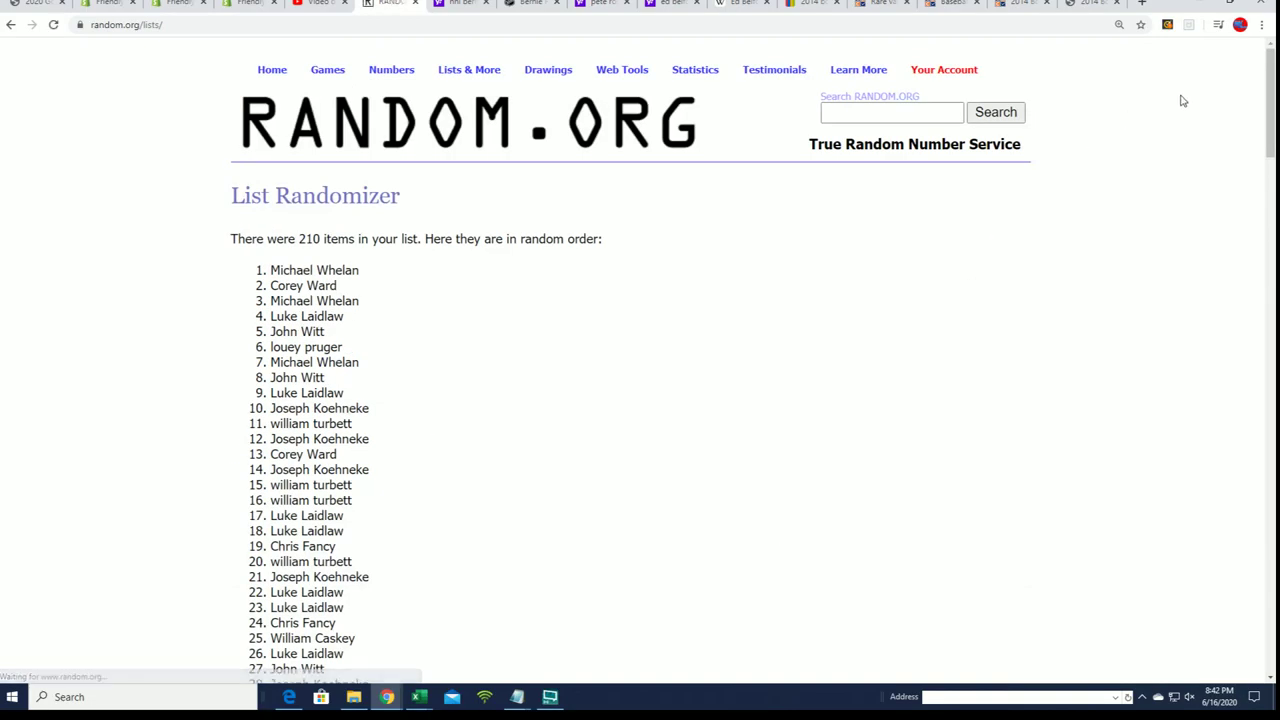
{"action": "left_click_drag", "start_coordinate": [1272, 75], "coordinate": [1270, 610]}
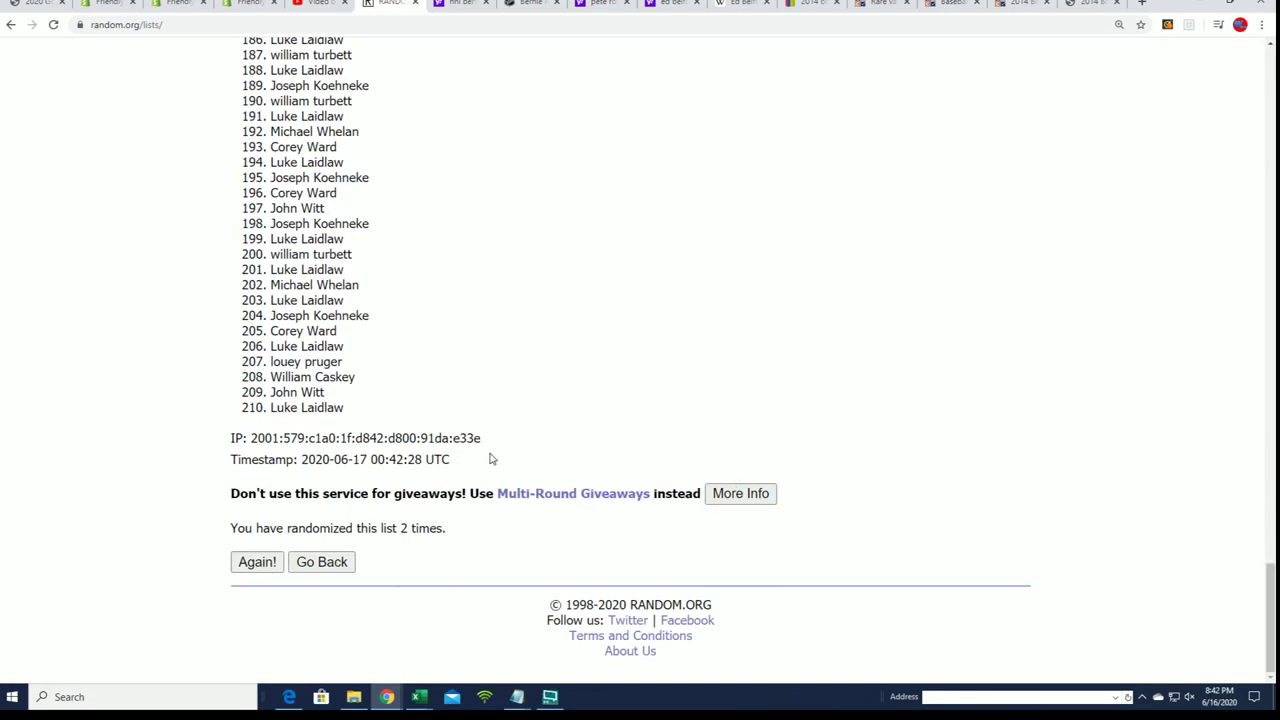
{"action": "left_click", "coordinate": [257, 567]}
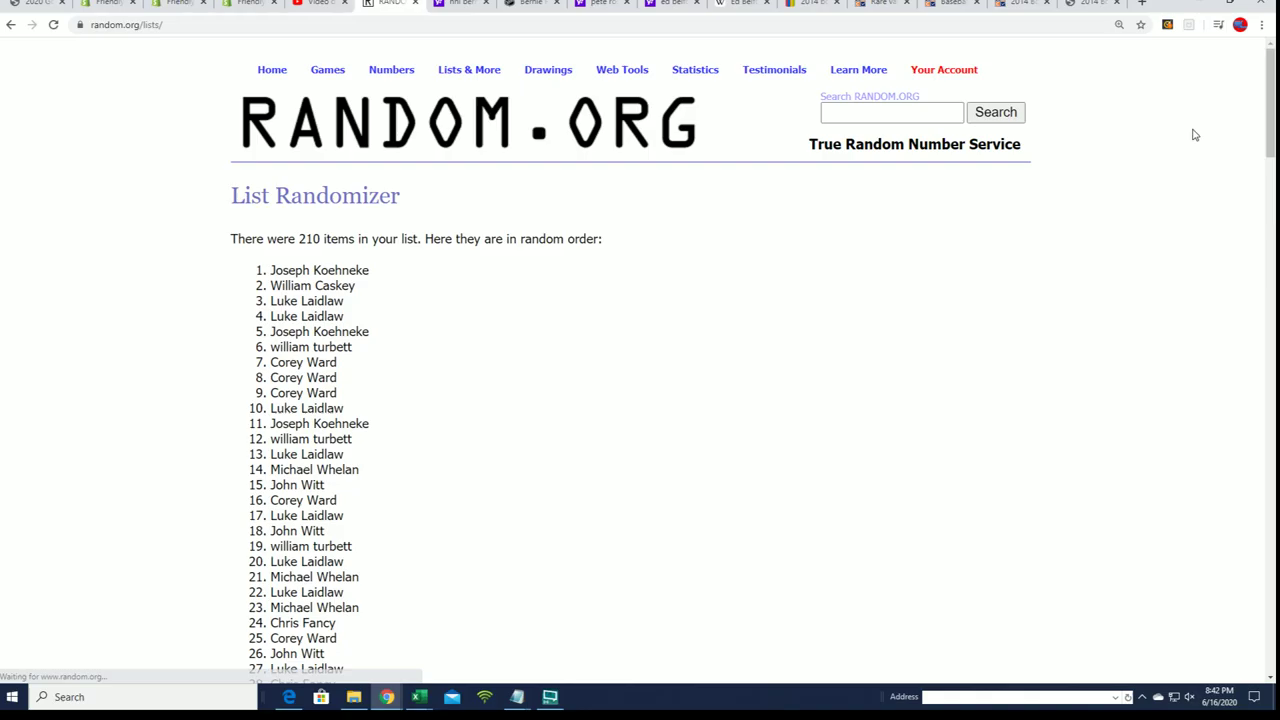
{"action": "left_click_drag", "start_coordinate": [1268, 78], "coordinate": [1270, 610]}
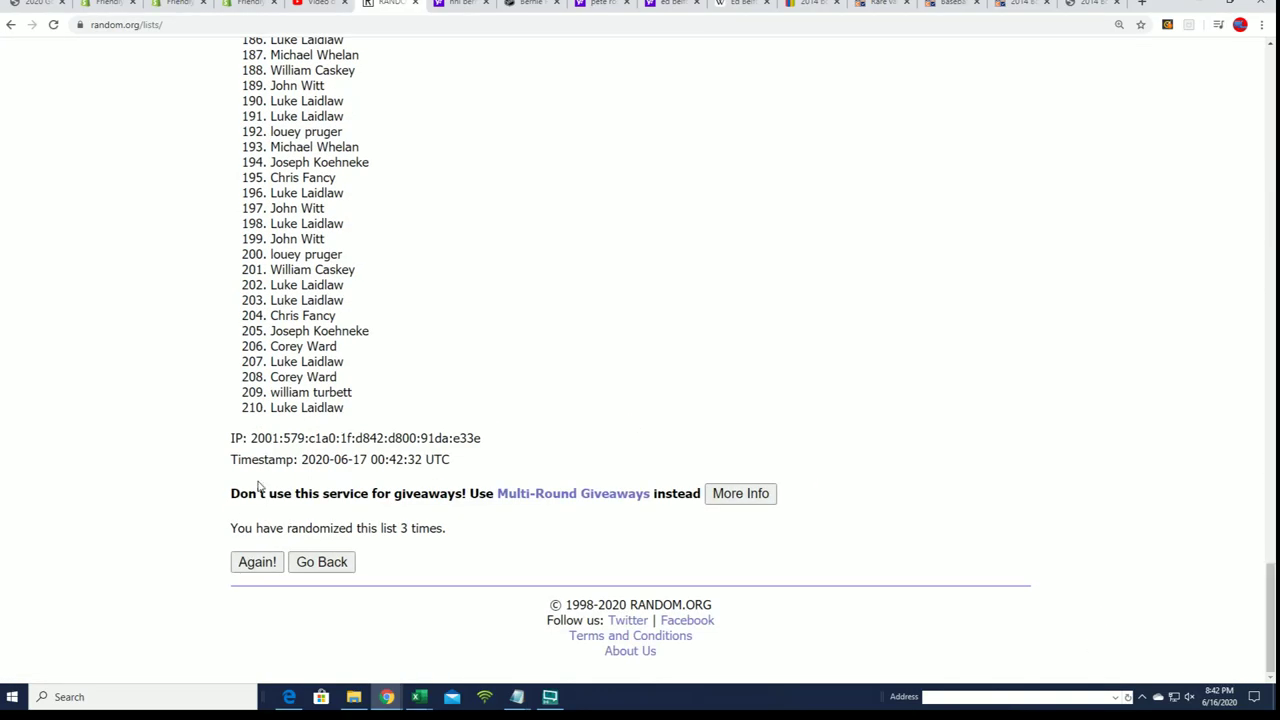
{"action": "left_click", "coordinate": [243, 565]}
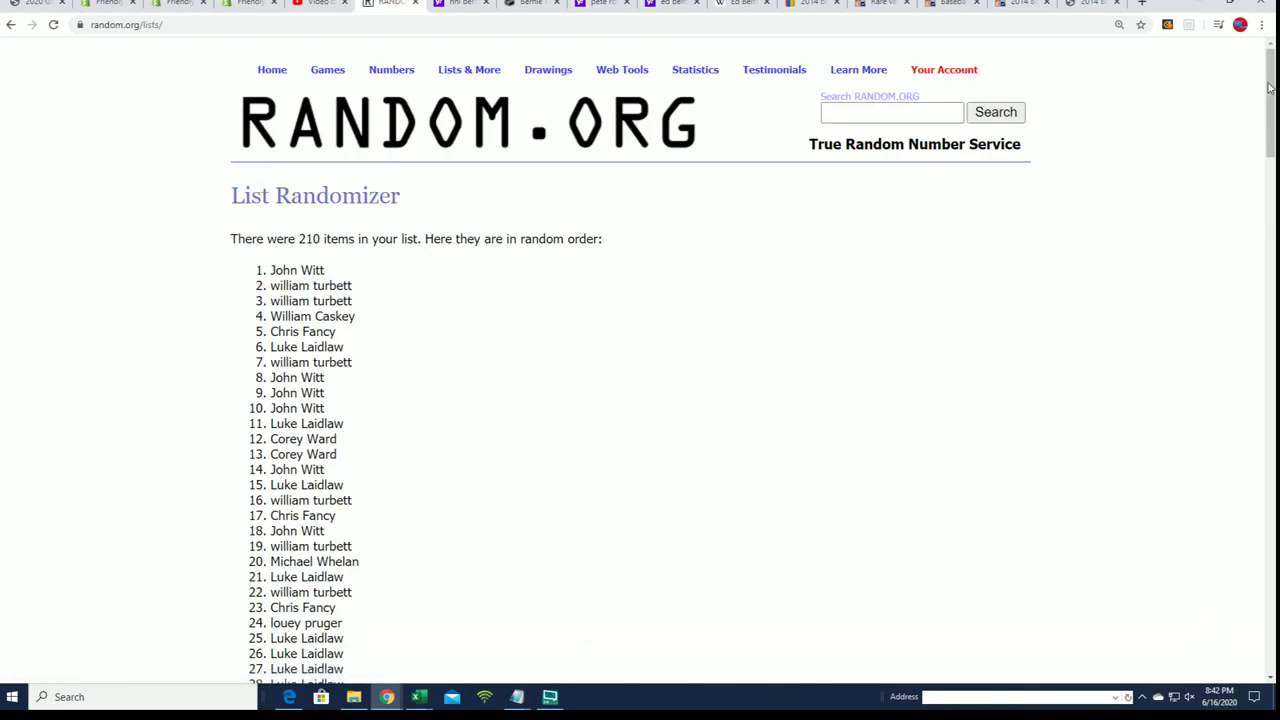
{"action": "left_click_drag", "start_coordinate": [1272, 87], "coordinate": [1270, 620]}
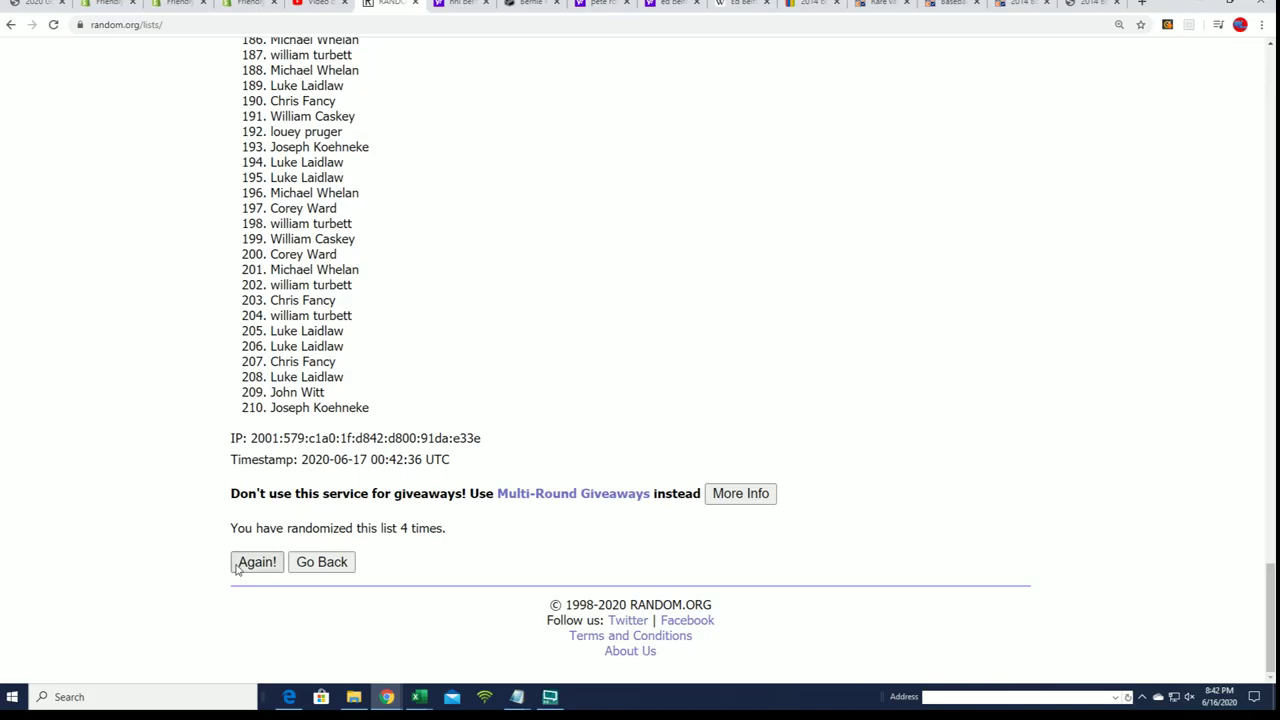
{"action": "left_click", "coordinate": [238, 565]}
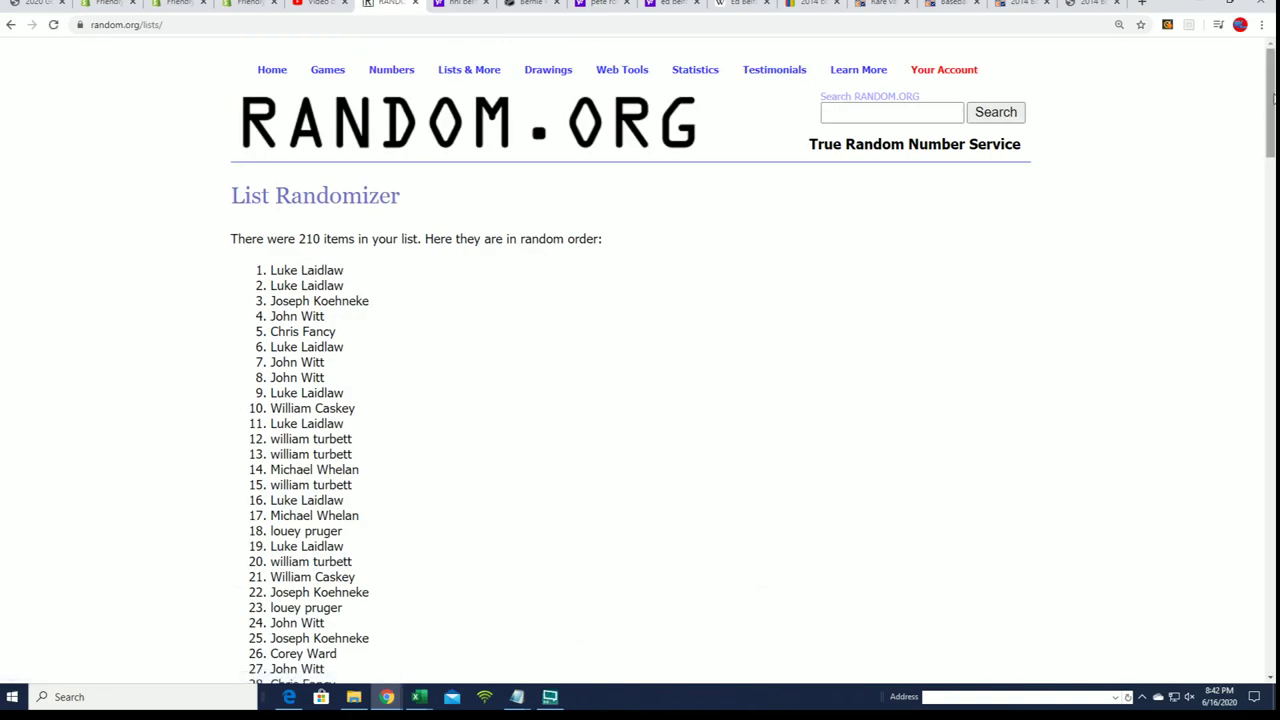
{"action": "left_click_drag", "start_coordinate": [1273, 97], "coordinate": [1237, 663]}
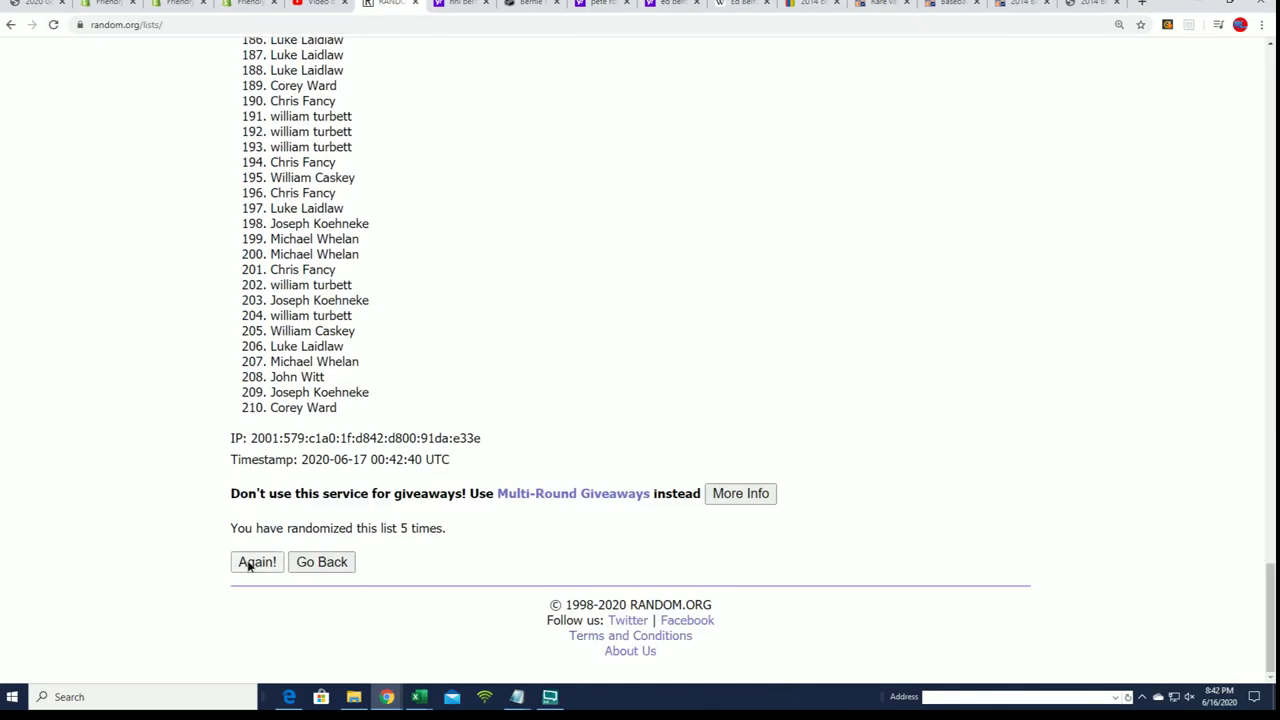
{"action": "left_click", "coordinate": [249, 565]}
{"action": "left_click_drag", "start_coordinate": [1263, 72], "coordinate": [1237, 663]}
{"action": "left_click", "coordinate": [243, 663]}
{"action": "mouse_move", "coordinate": [1267, 80]}
{"action": "left_mouse_down"}
{"action": "mouse_move", "coordinate": [1268, 400]}
{"action": "mouse_move", "coordinate": [1234, 634]}
{"action": "left_mouse_up"}
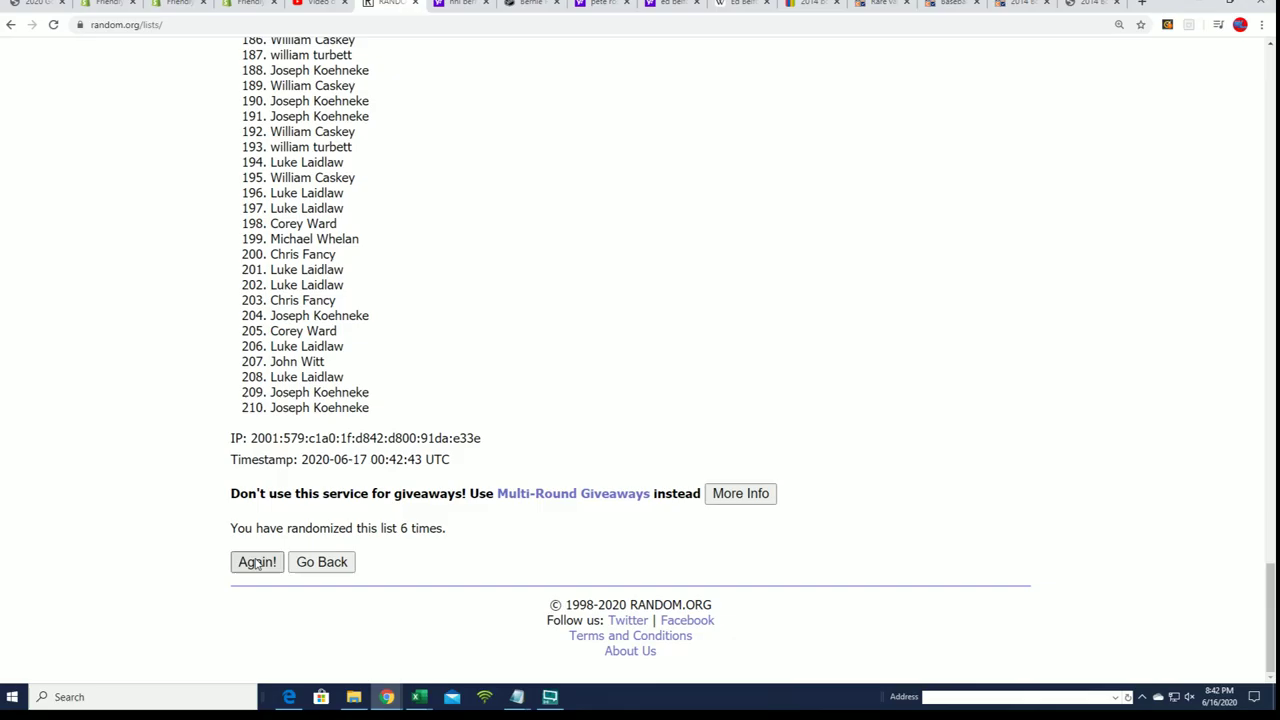
{"action": "left_click", "coordinate": [264, 556]}
Copy the final shuffled list, items 1 through 210, and switch to Excel
{"action": "left_click_drag", "start_coordinate": [287, 268], "coordinate": [448, 683]}
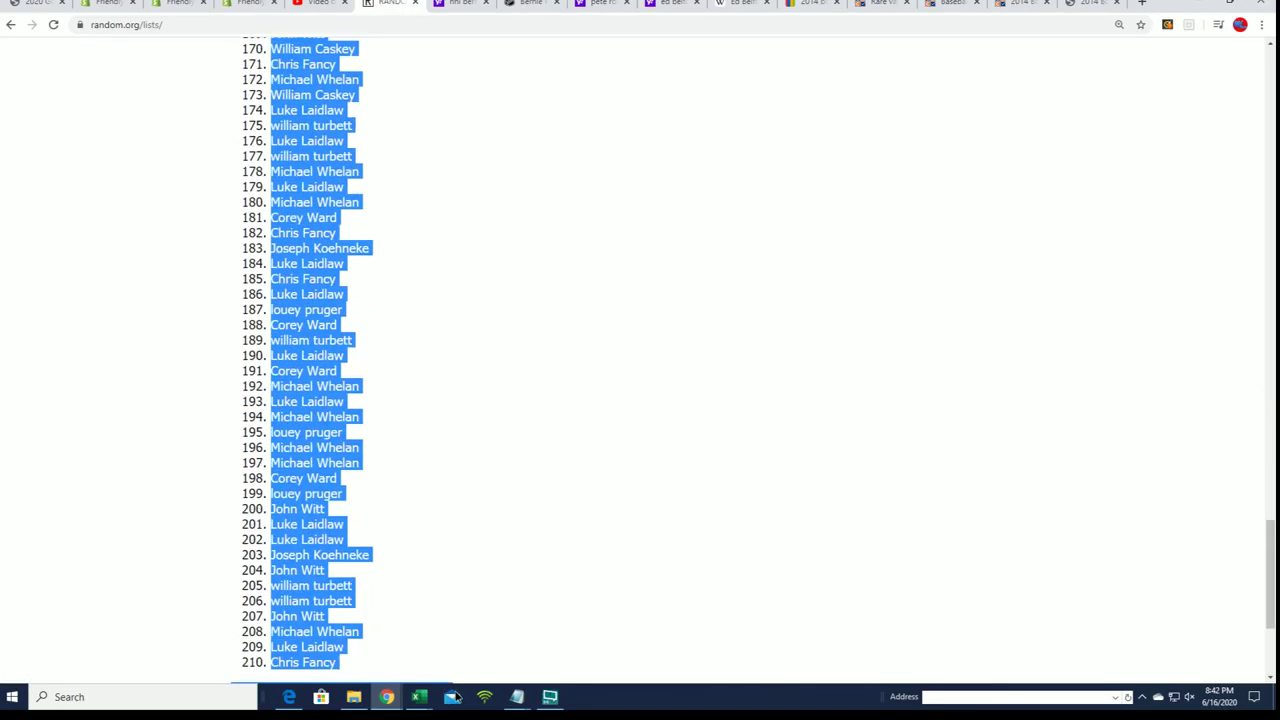
{"action": "left_click_drag", "start_coordinate": [448, 683], "coordinate": [368, 404]}
{"action": "right_click", "coordinate": [322, 378]}
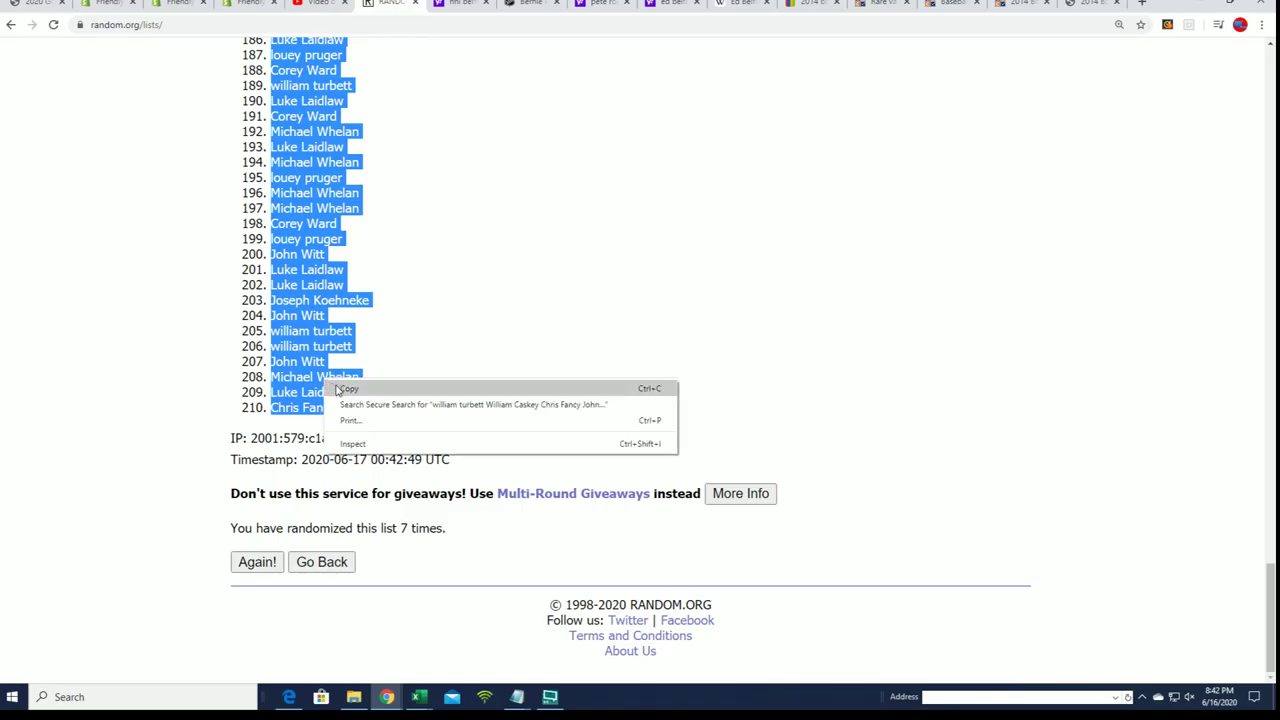
{"action": "left_click", "coordinate": [352, 392]}
{"action": "left_click_drag", "start_coordinate": [1271, 632], "coordinate": [1195, 139]}
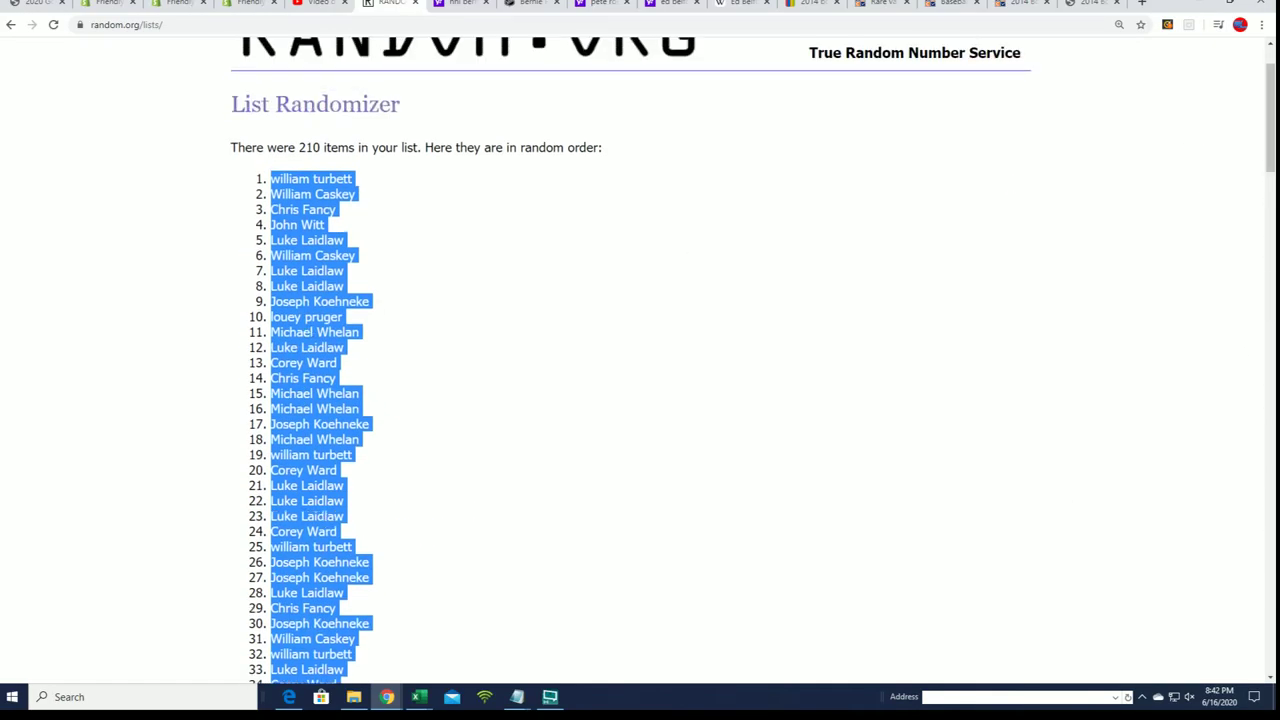
{"action": "key", "text": "alt+Tab"}
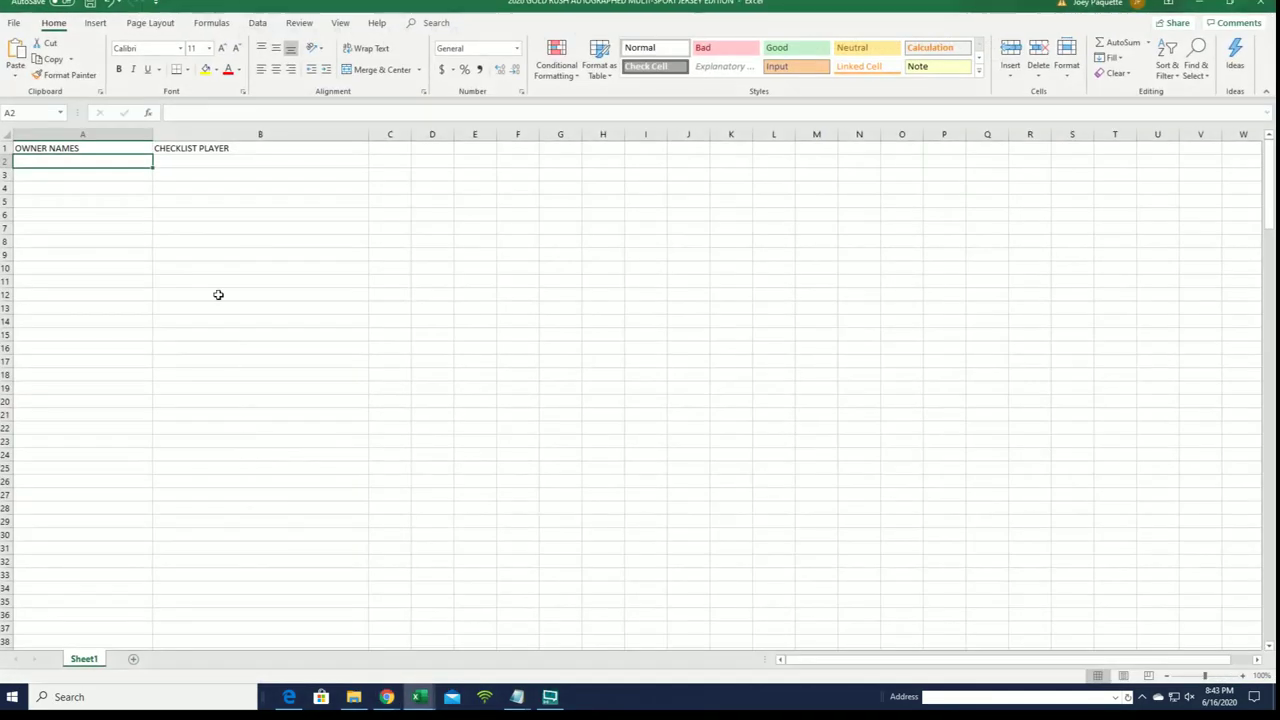
Paste the shuffled owner names into A2 as plain text via Paste Special
{"action": "right_click", "coordinate": [31, 162]}
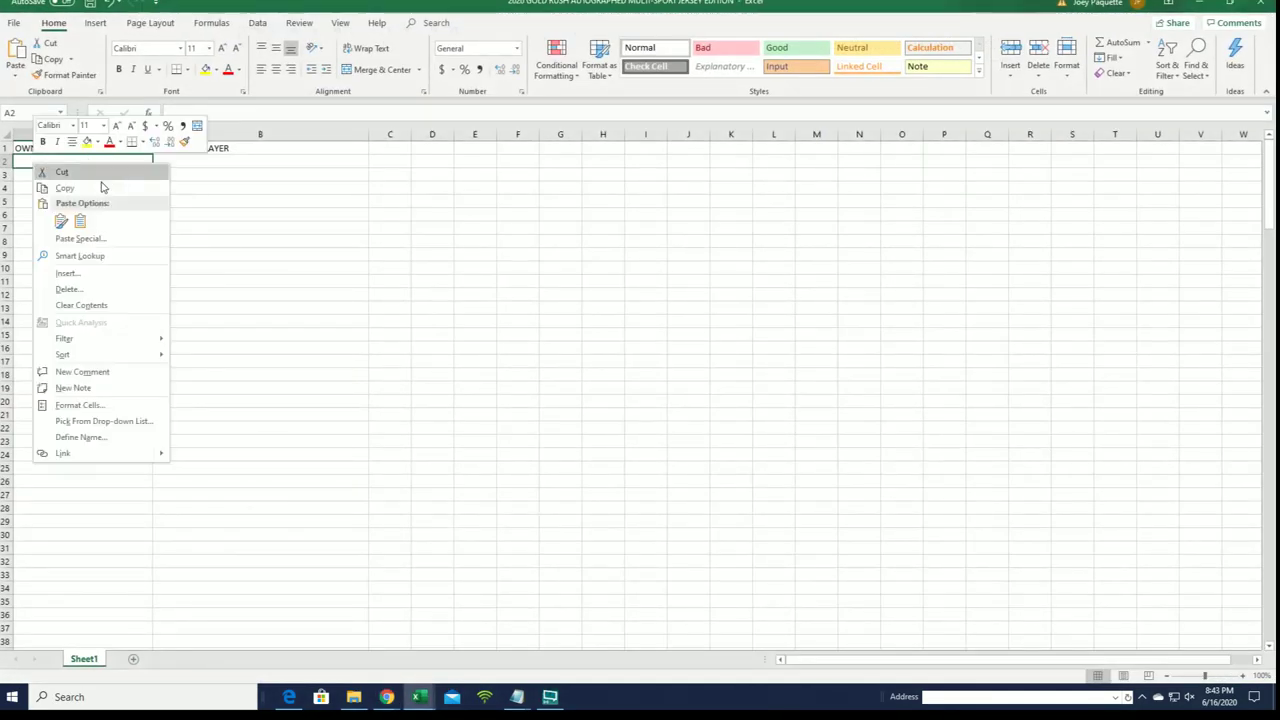
{"action": "left_click", "coordinate": [80, 231]}
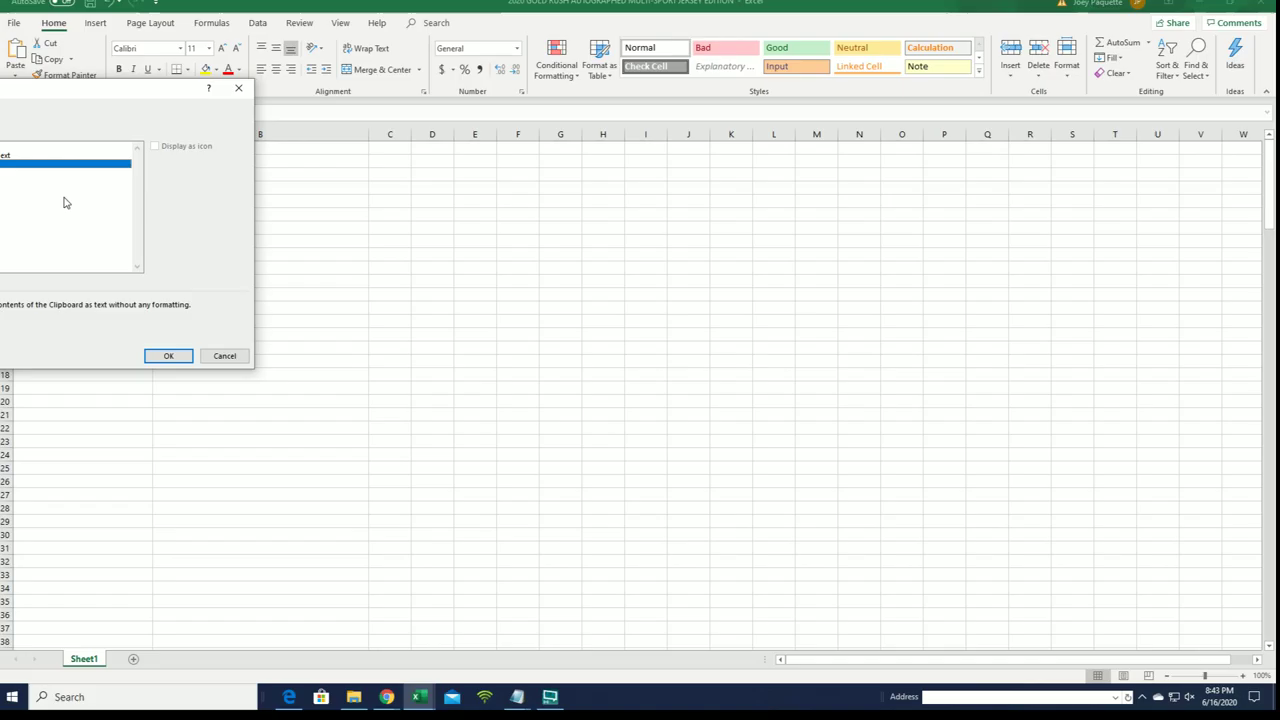
{"action": "left_click", "coordinate": [165, 356]}
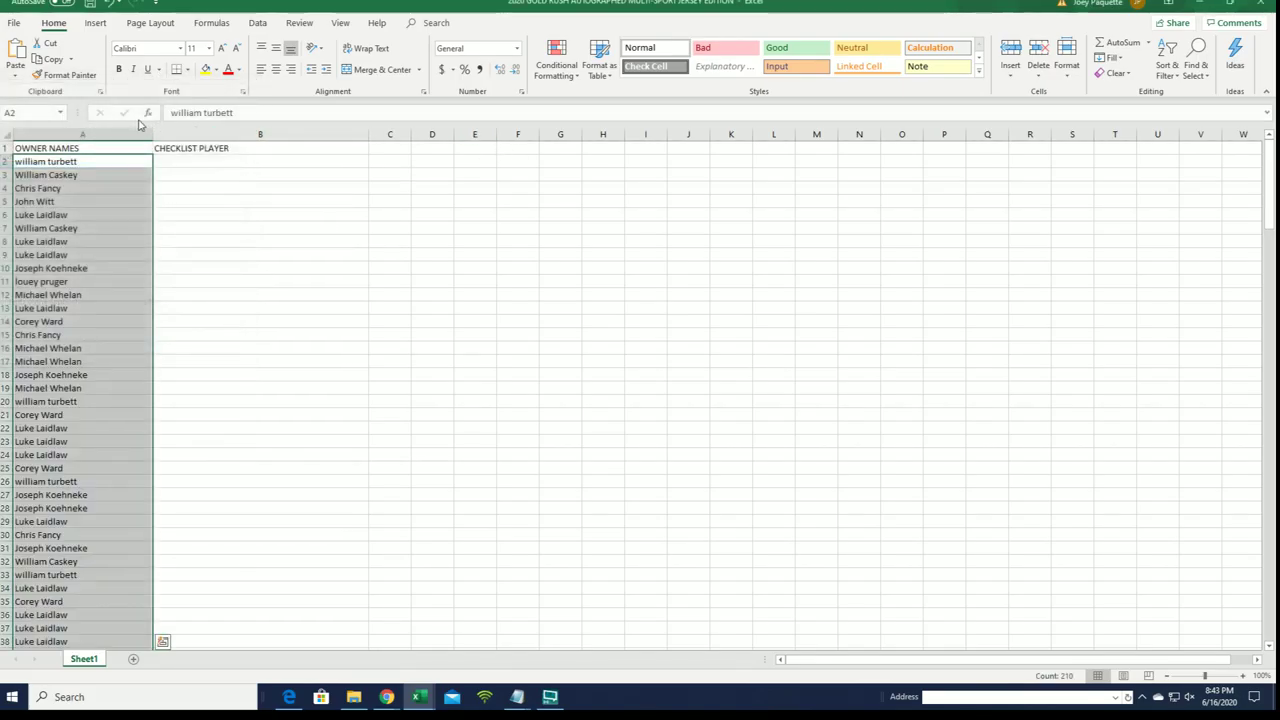
Narrow column A to fit the names, select B2 and zoom in
{"action": "left_click", "coordinate": [100, 134]}
{"action": "left_click_drag", "start_coordinate": [153, 135], "coordinate": [105, 151]}
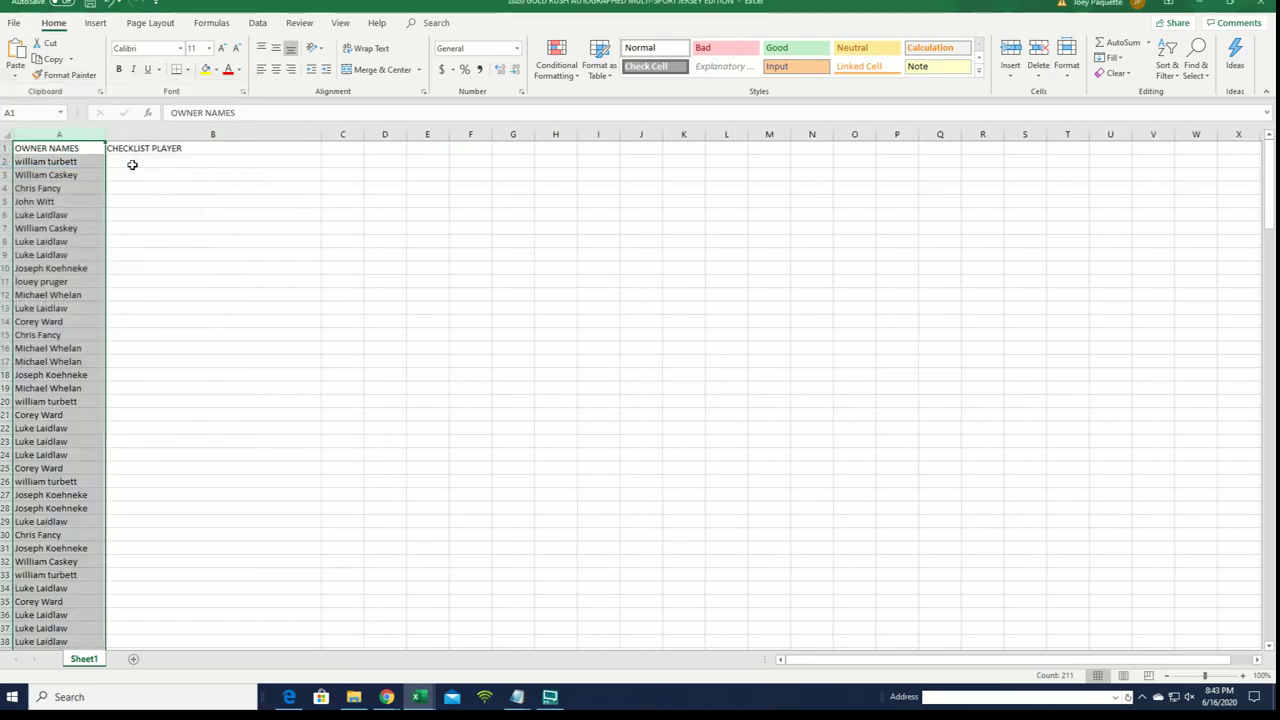
{"action": "left_click", "coordinate": [131, 163]}
{"action": "left_click", "coordinate": [1215, 677]}
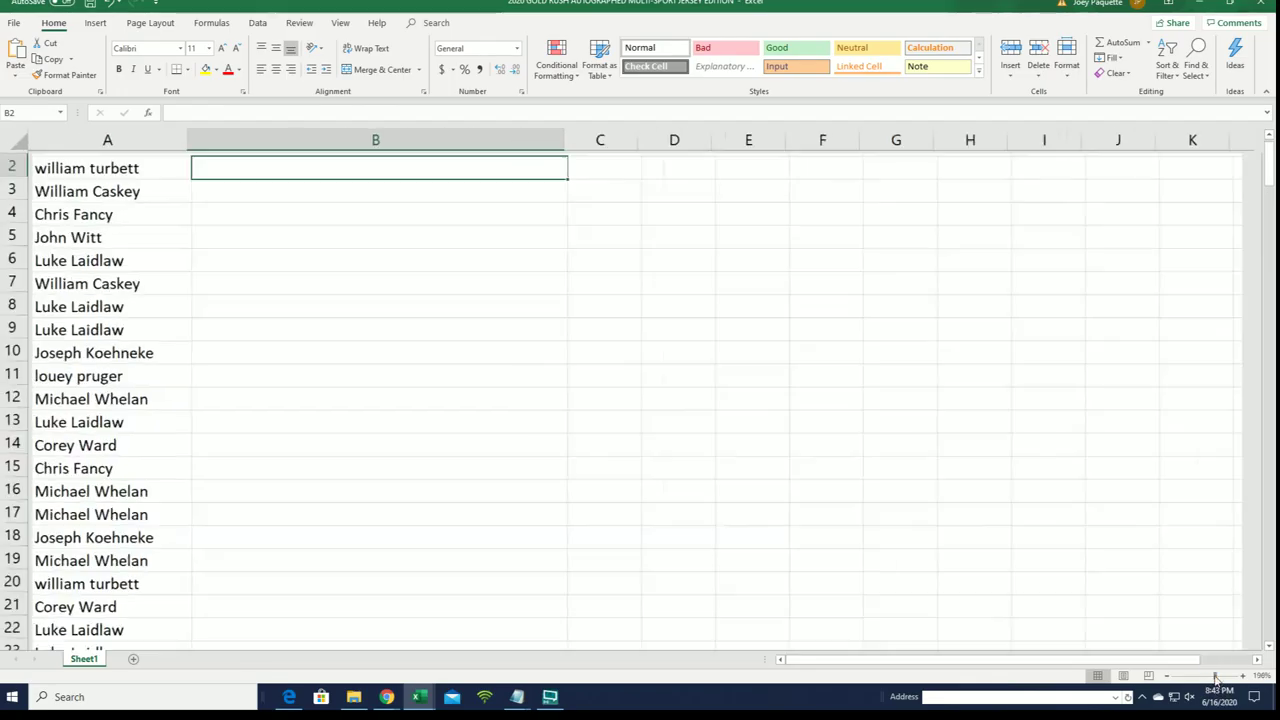
Return to an empty List Randomizer form and bring Notepad's name lists back up
{"action": "left_click", "coordinate": [1216, 3]}
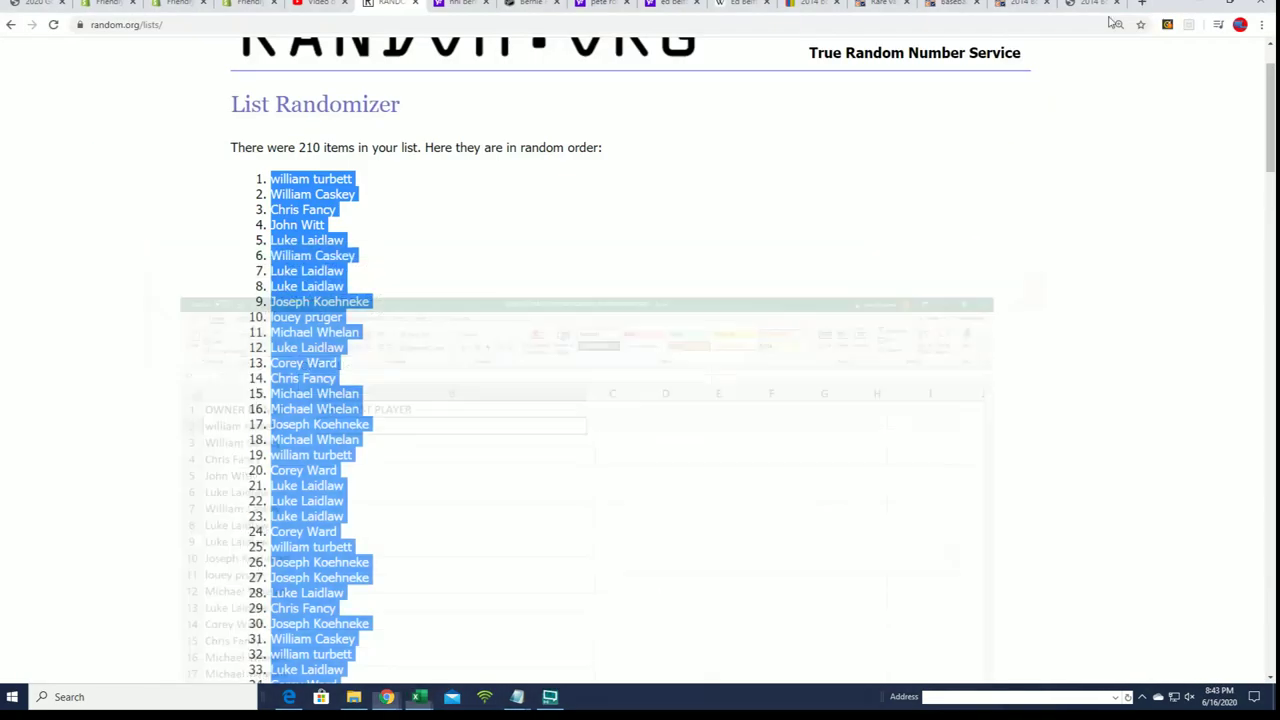
{"action": "left_click", "coordinate": [478, 106]}
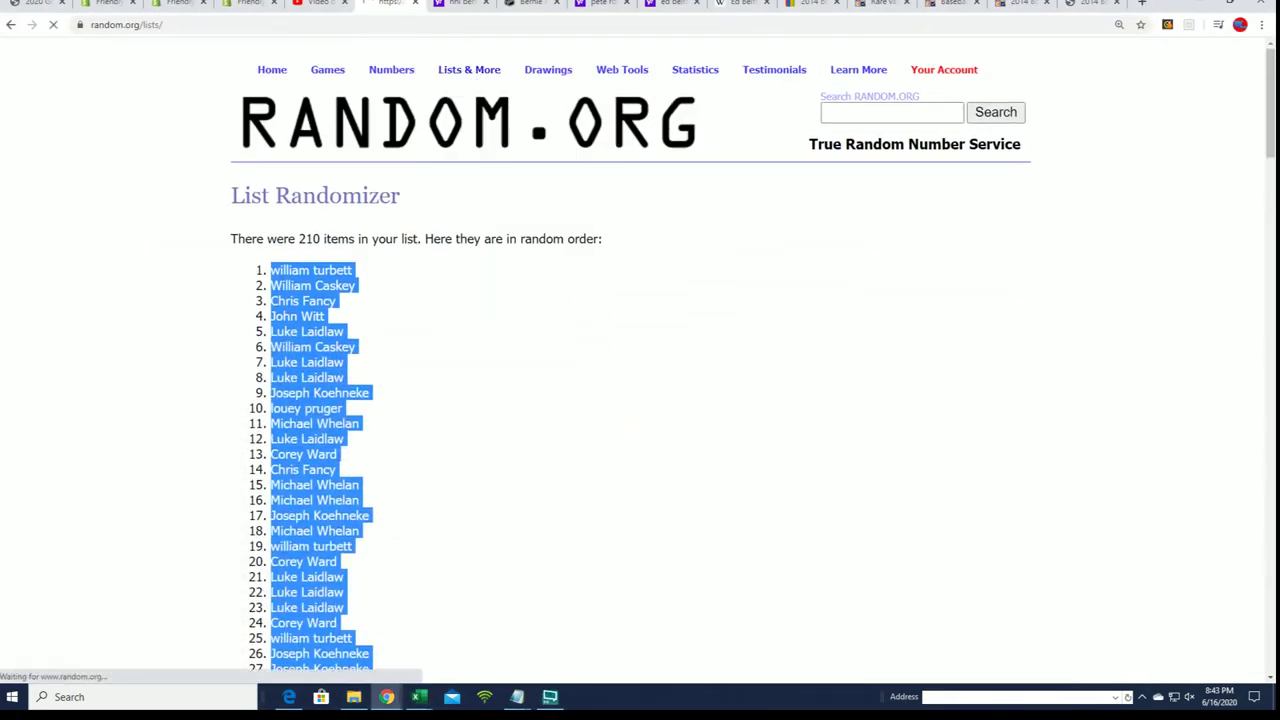
{"action": "left_click", "coordinate": [517, 697]}
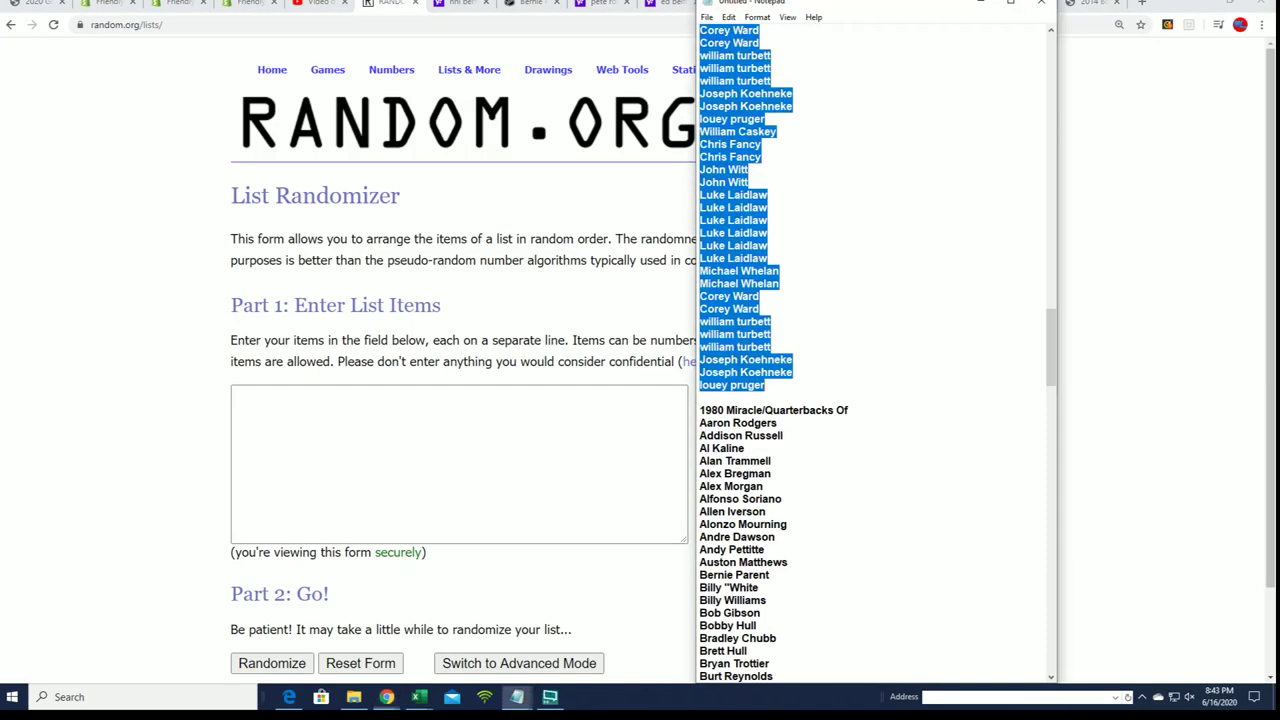
{"action": "scroll", "coordinate": [812, 433], "scroll_direction": "down", "scroll_amount": 2}
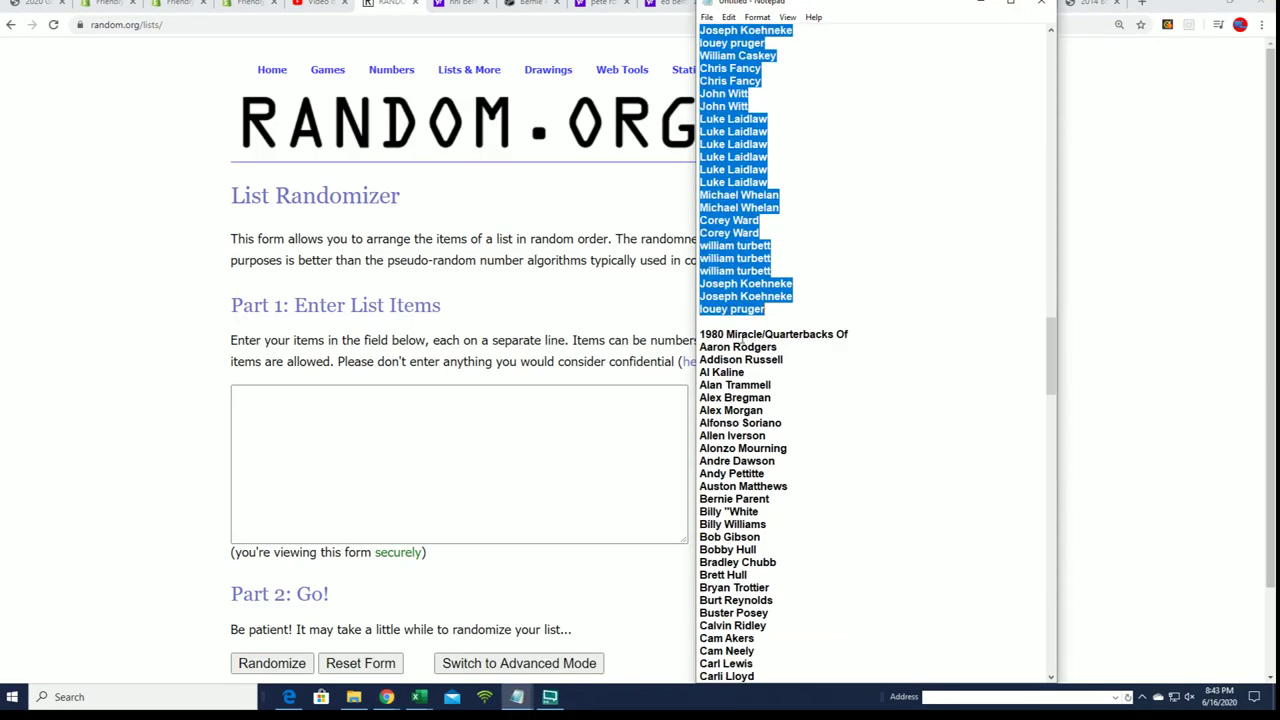
Copy the player list from '1980 Miracle/Quarterbacks Of' through 'Zion Williamson'
{"action": "left_click_drag", "start_coordinate": [703, 328], "coordinate": [822, 704]}
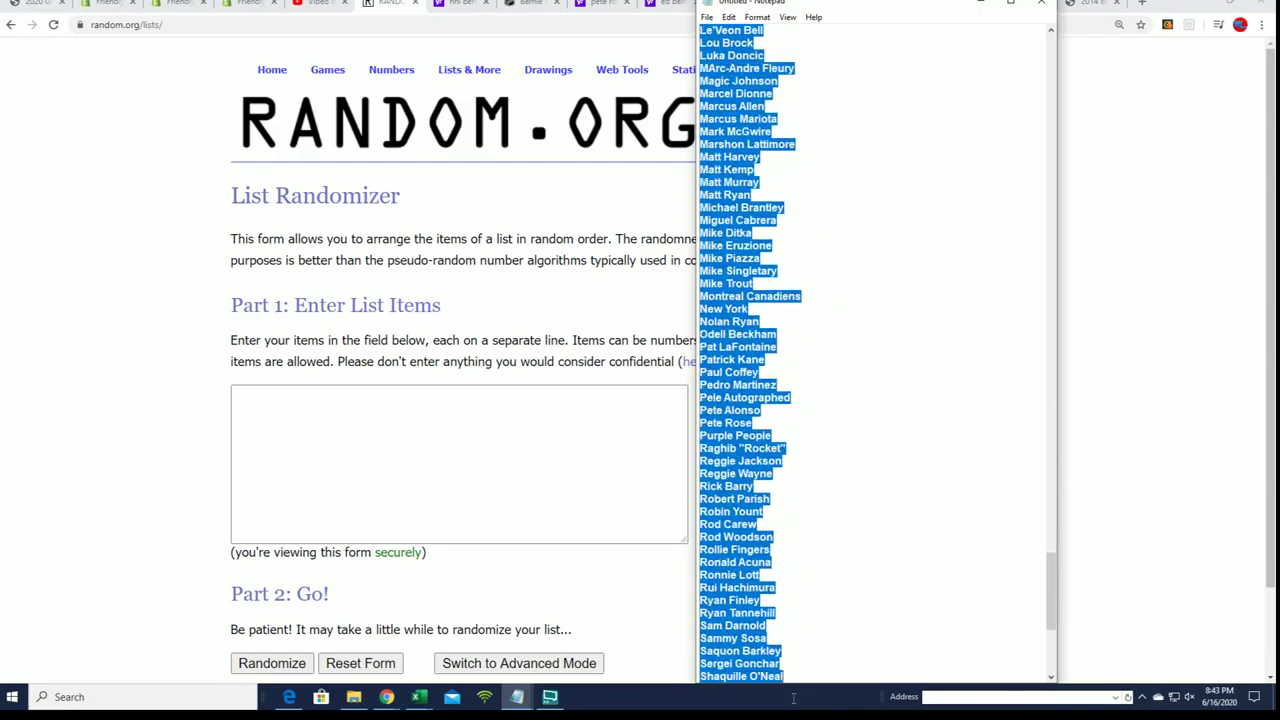
{"action": "left_click_drag", "start_coordinate": [824, 705], "coordinate": [828, 706]}
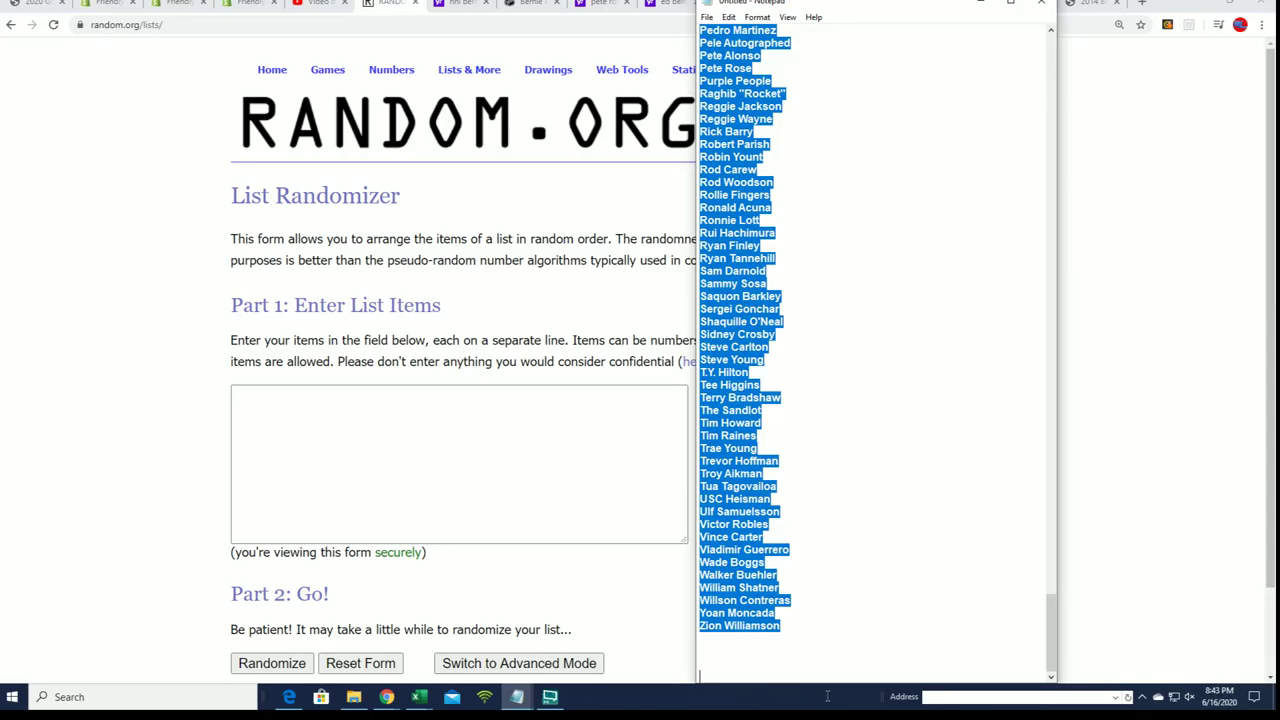
{"action": "mouse_move", "coordinate": [825, 694]}
{"action": "left_mouse_down"}
{"action": "mouse_move", "coordinate": [745, 551]}
{"action": "mouse_move", "coordinate": [790, 613]}
{"action": "mouse_move", "coordinate": [781, 626]}
{"action": "left_mouse_up"}
{"action": "right_click", "coordinate": [748, 361]}
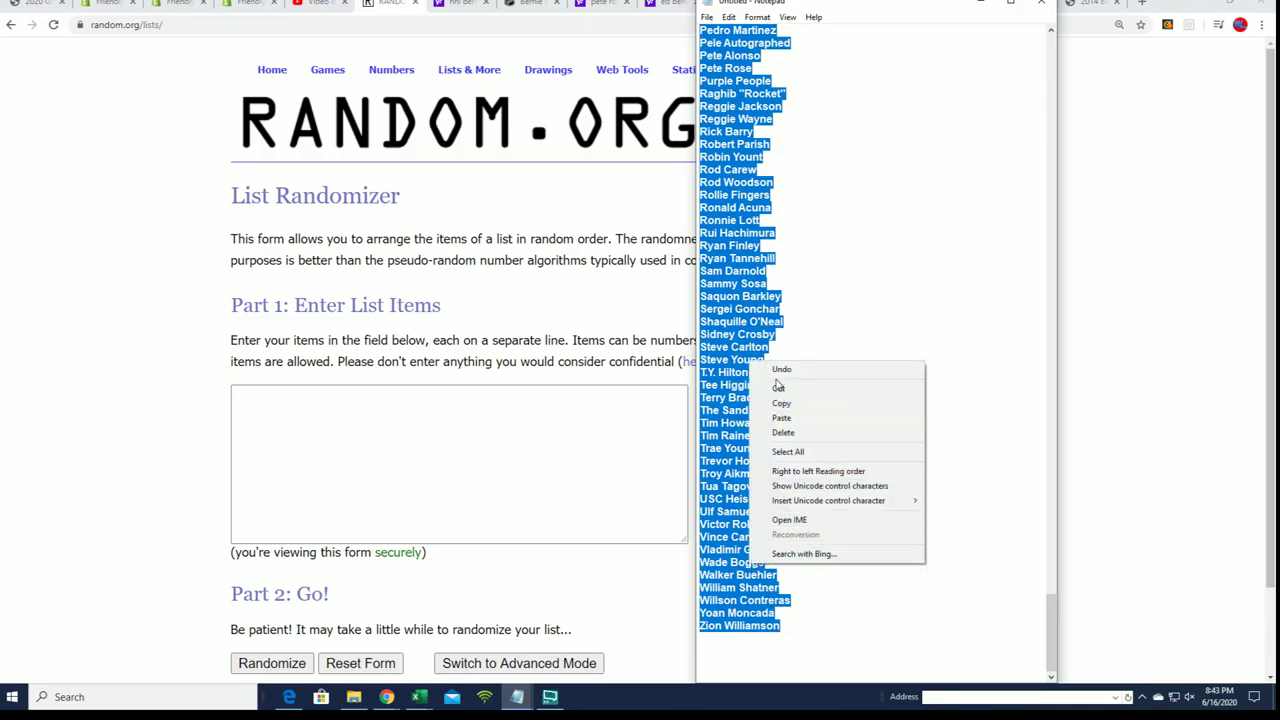
{"action": "left_click", "coordinate": [772, 404]}
{"action": "left_click", "coordinate": [241, 433]}
Paste the 210 player names into the list box and randomize them
{"action": "right_click", "coordinate": [246, 392]}
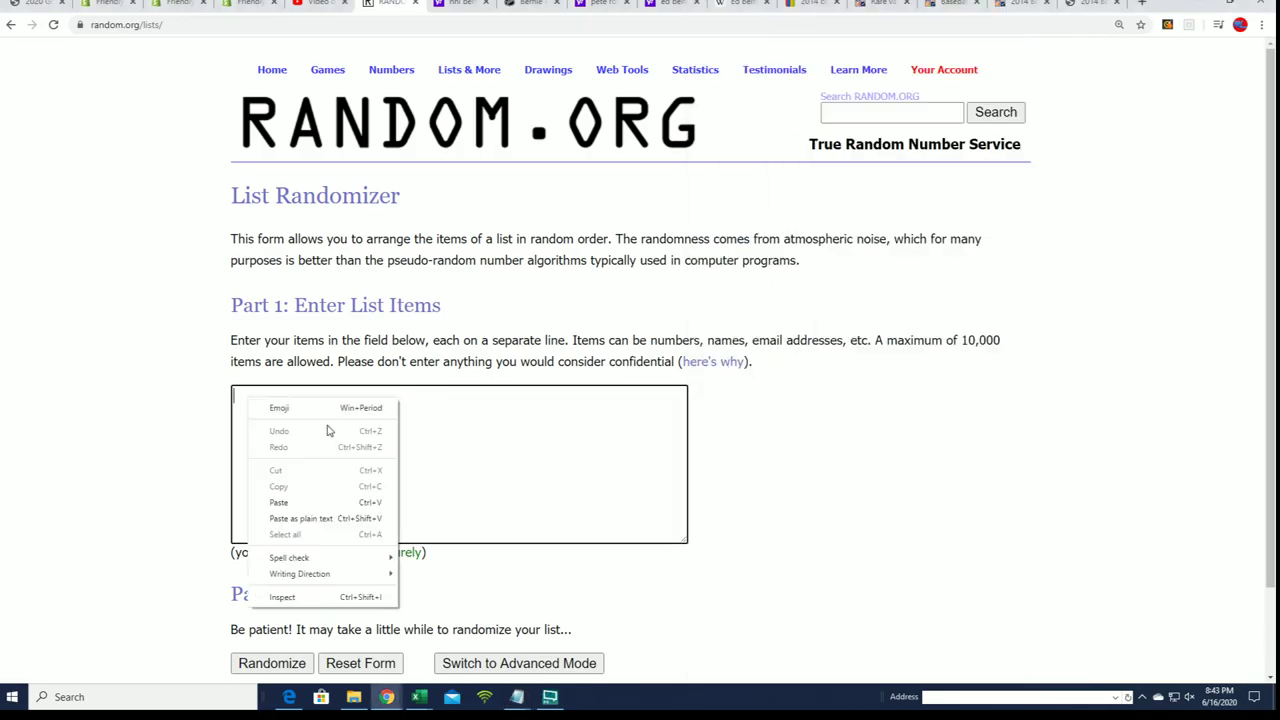
{"action": "left_click", "coordinate": [306, 502]}
{"action": "left_click", "coordinate": [837, 489]}
{"action": "scroll", "coordinate": [800, 515], "scroll_direction": "down", "scroll_amount": 1}
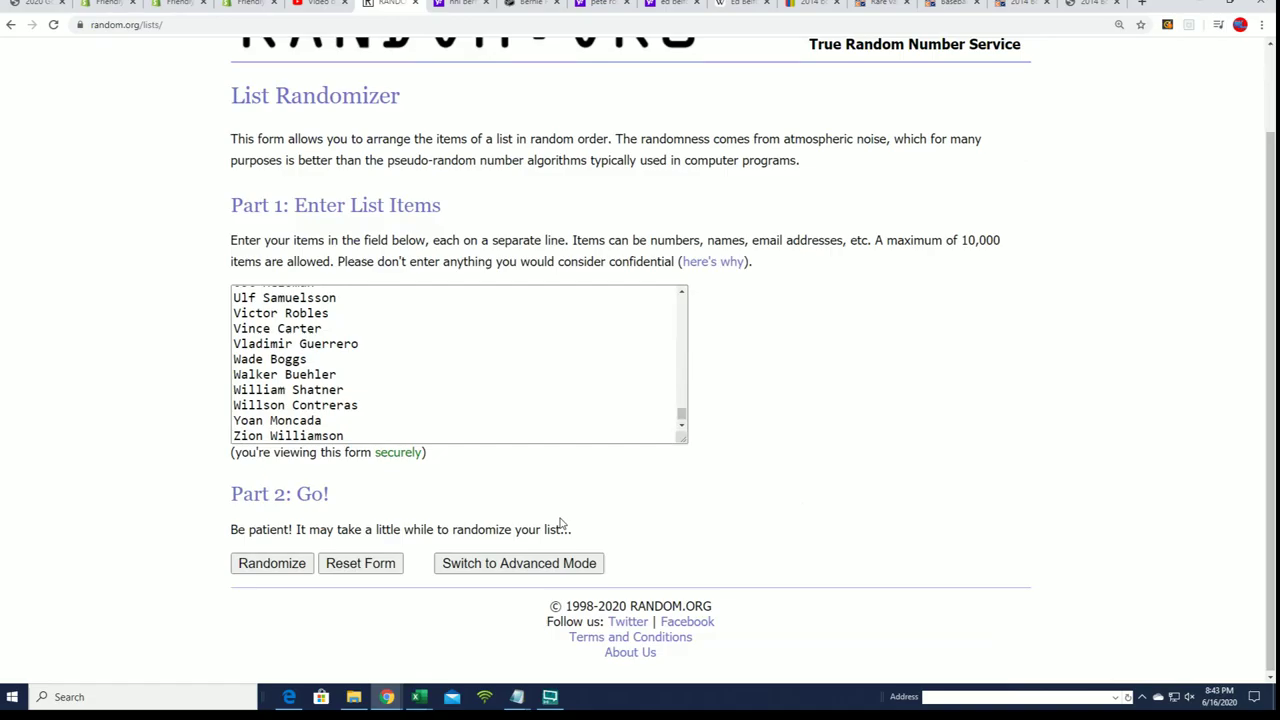
{"action": "left_click", "coordinate": [272, 562]}
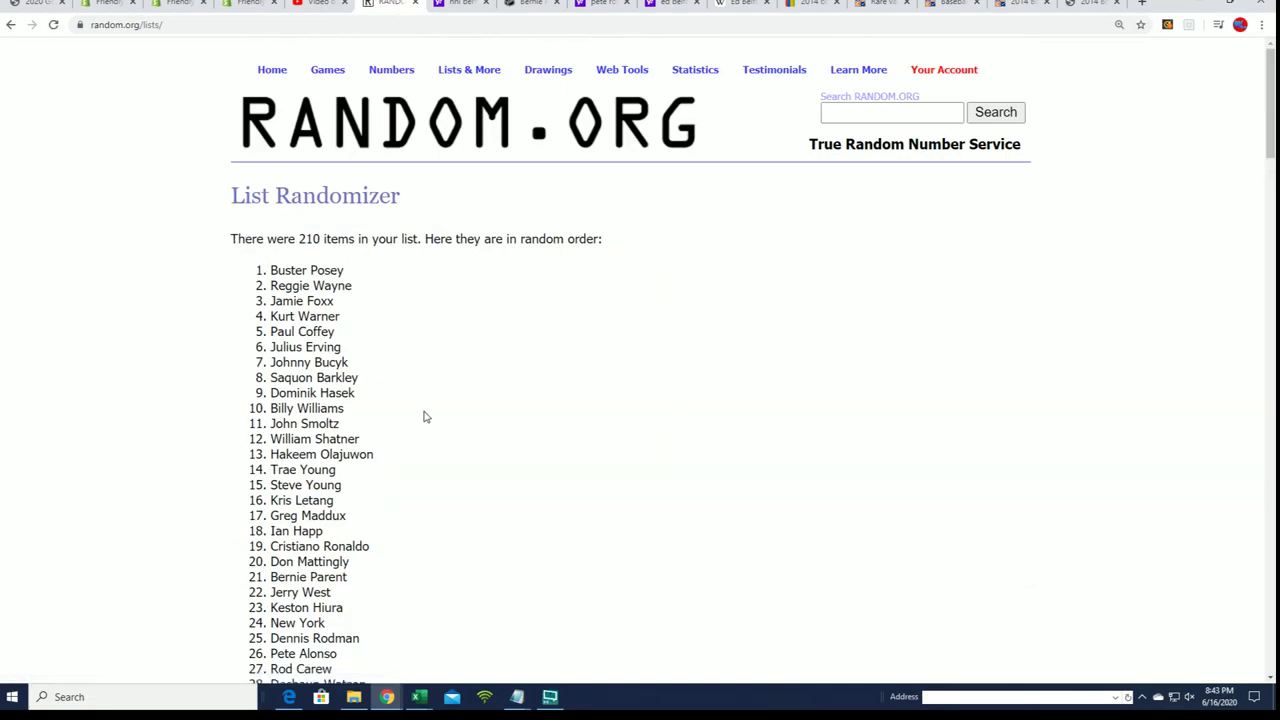
Reshuffle the player list several more times, checking the result between shuffles
{"action": "left_click_drag", "start_coordinate": [1270, 100], "coordinate": [1270, 617]}
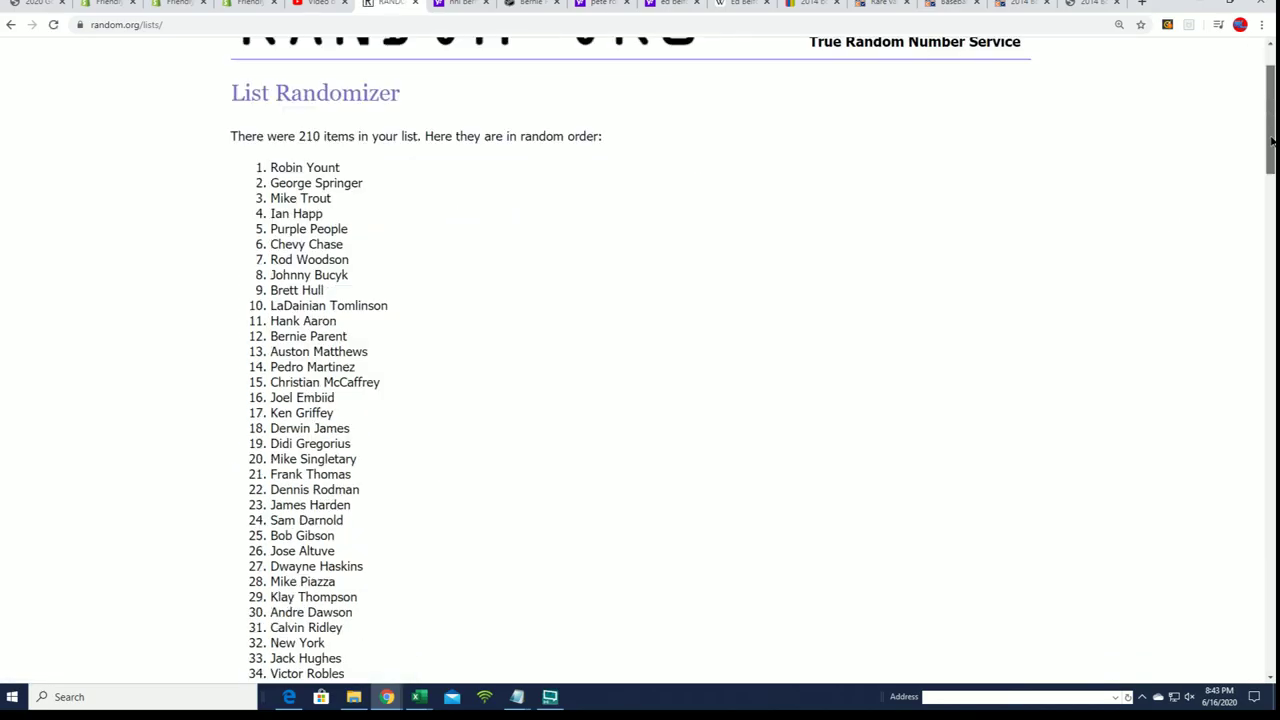
{"action": "left_click_drag", "start_coordinate": [1265, 99], "coordinate": [1268, 617]}
{"action": "key", "text": "Home"}
{"action": "key", "text": "End"}
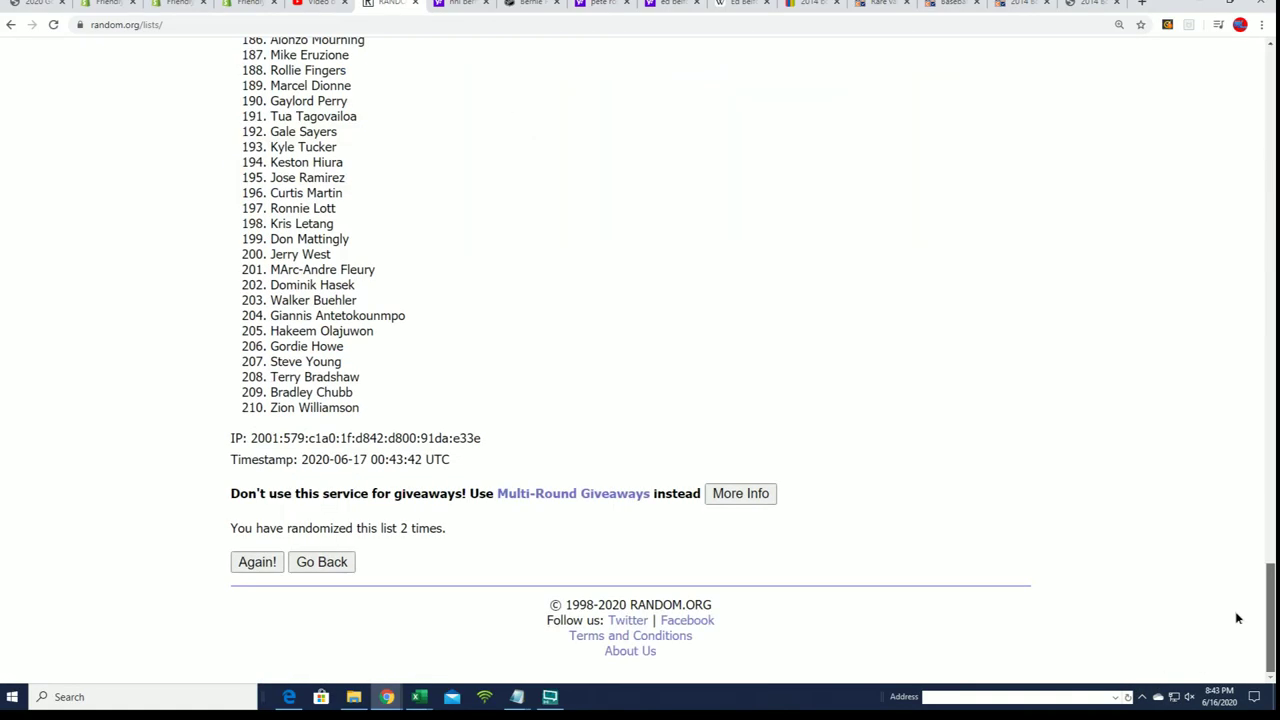
{"action": "left_click", "coordinate": [258, 564]}
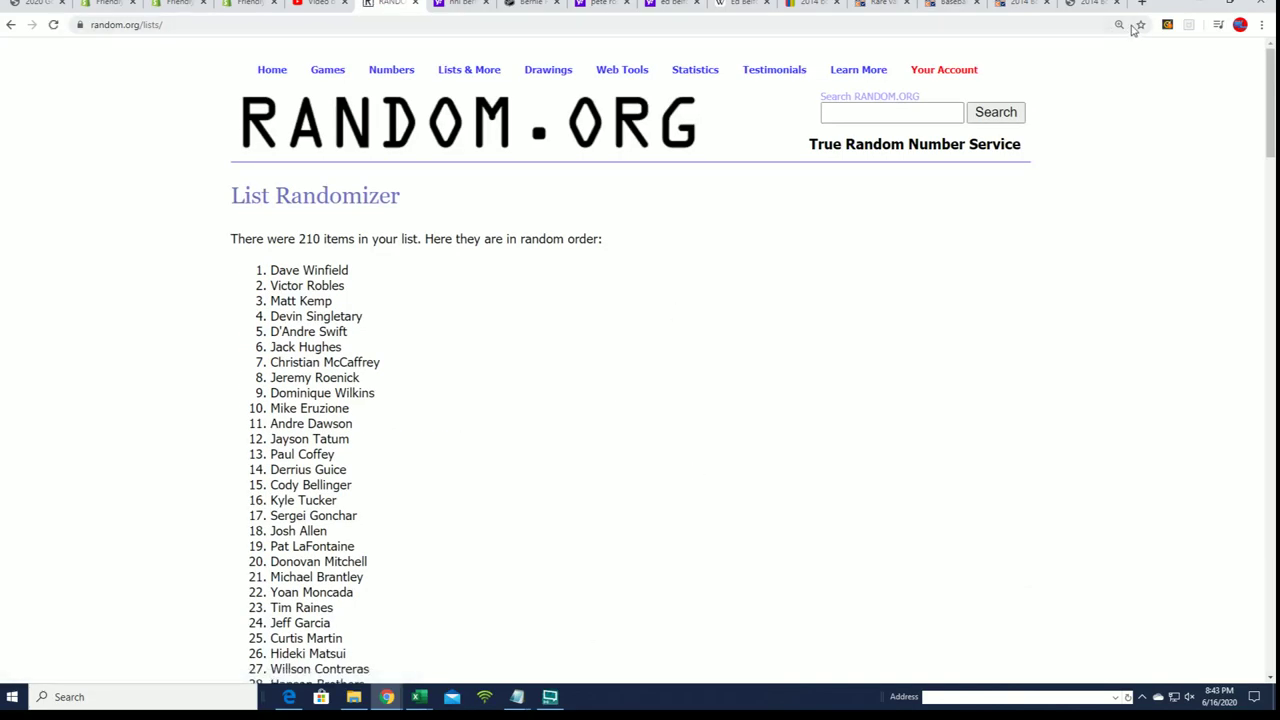
{"action": "left_click_drag", "start_coordinate": [1270, 100], "coordinate": [1270, 585]}
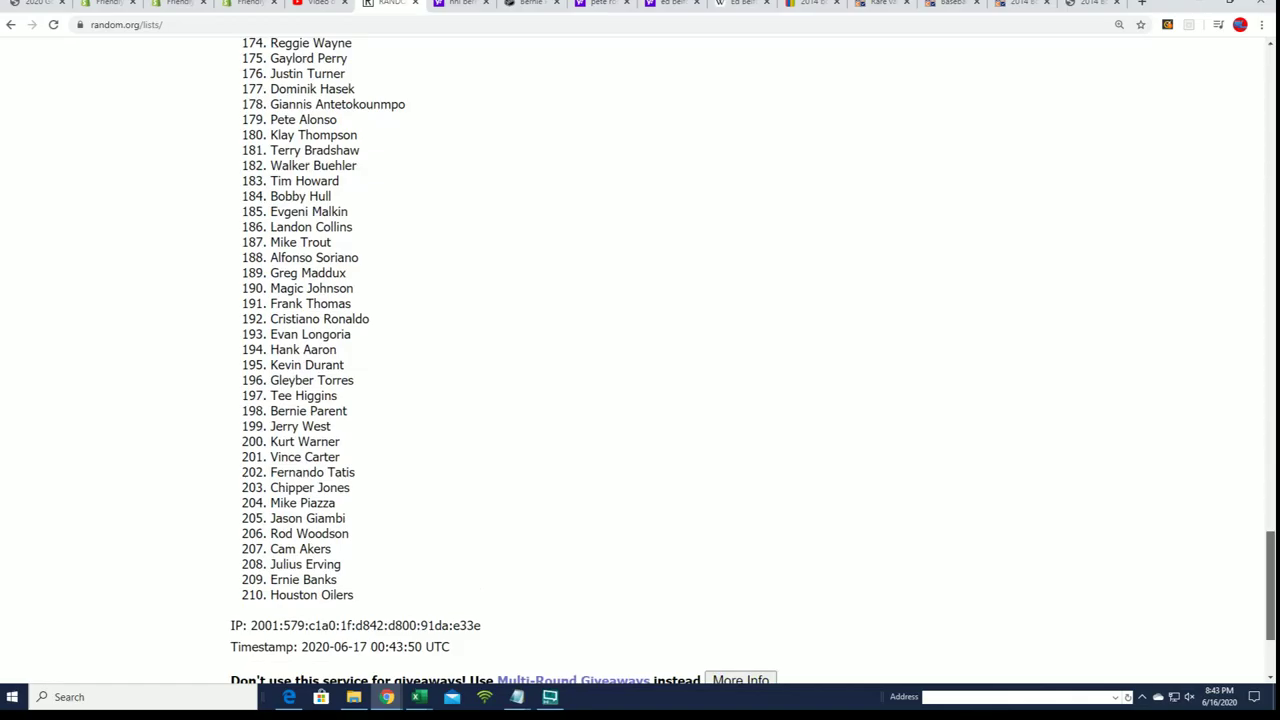
{"action": "scroll", "coordinate": [1089, 443], "scroll_direction": "down", "scroll_amount": 2}
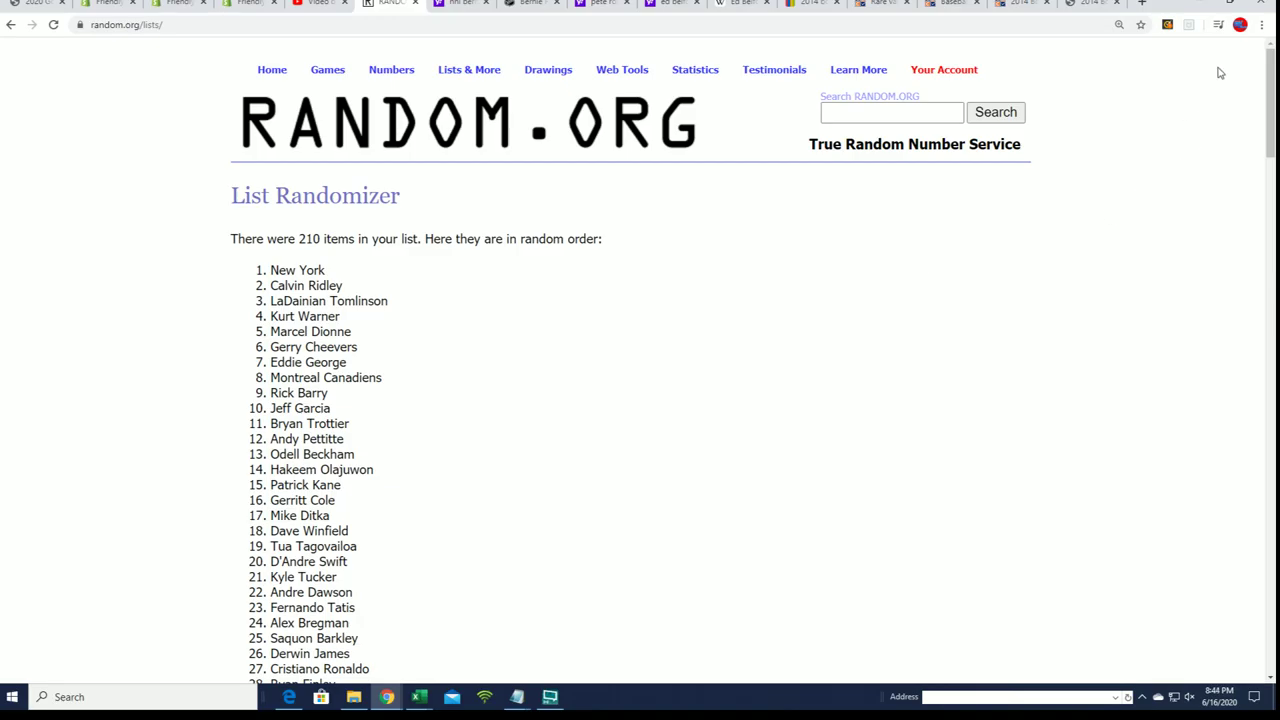
{"action": "left_click_drag", "start_coordinate": [1271, 81], "coordinate": [1271, 565]}
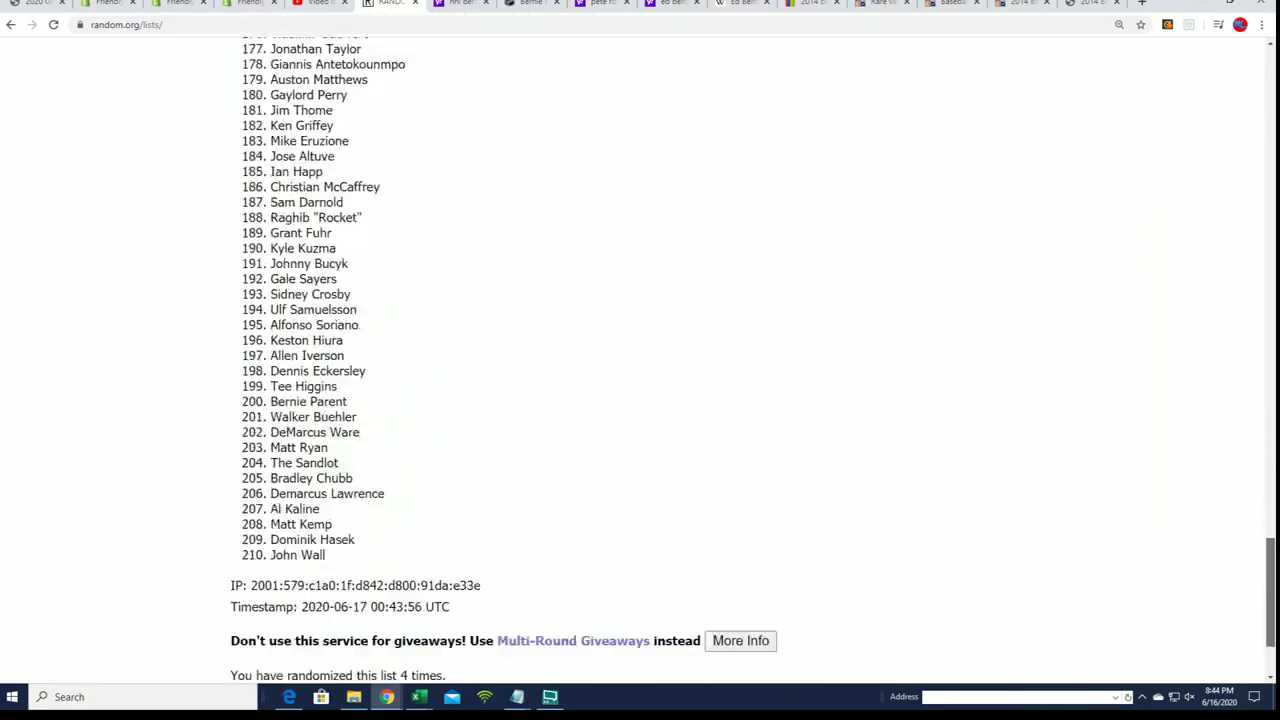
{"action": "scroll", "coordinate": [640, 360], "scroll_direction": "down", "scroll_amount": 2}
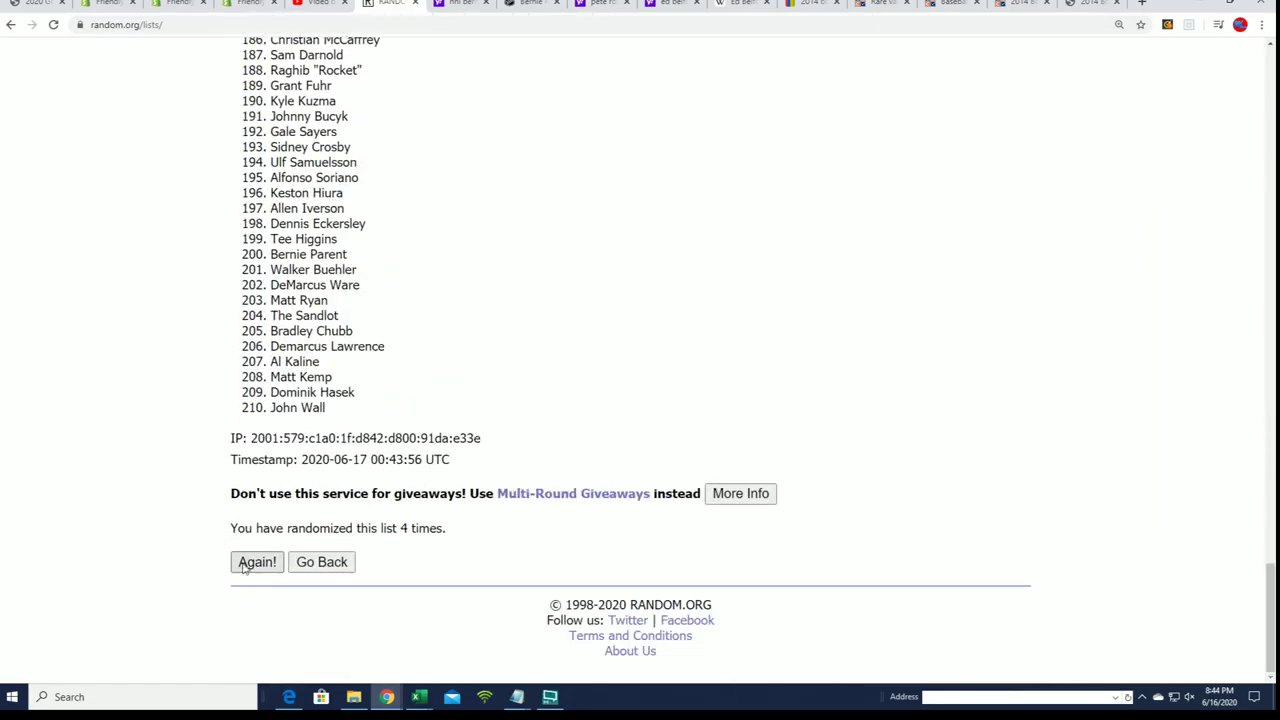
{"action": "left_click", "coordinate": [252, 562]}
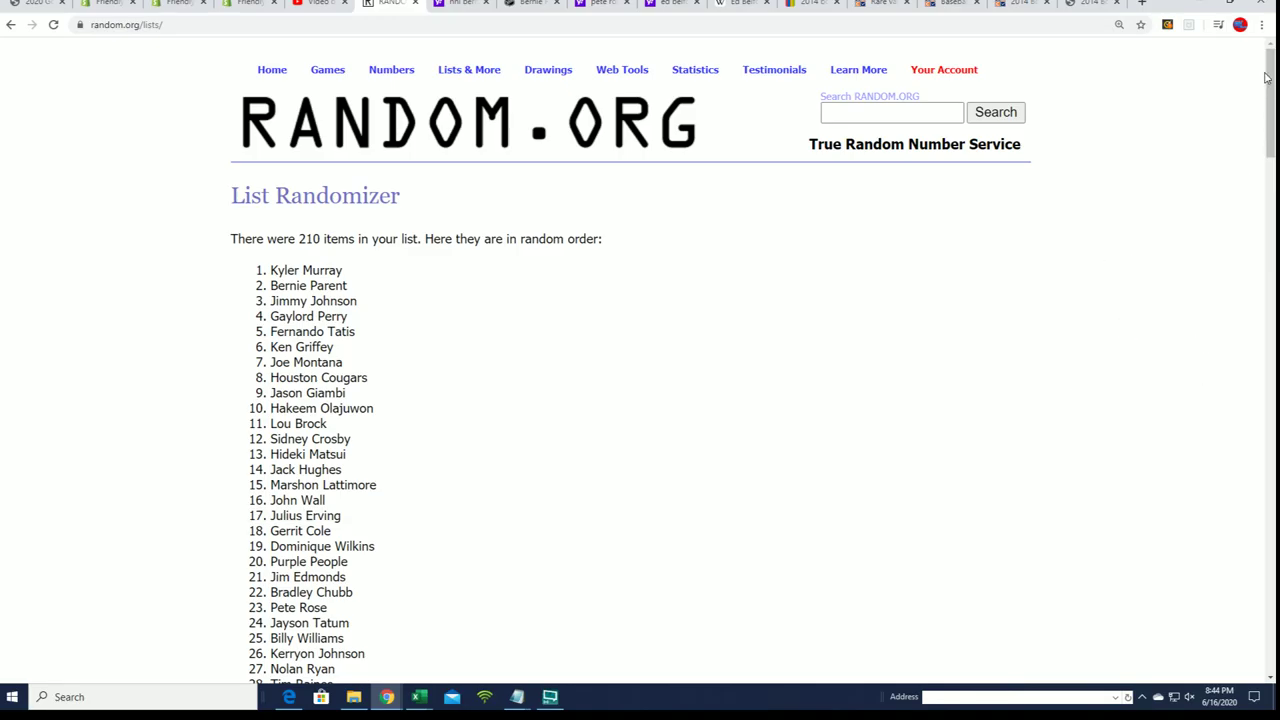
{"action": "left_click_drag", "start_coordinate": [1266, 77], "coordinate": [1266, 600]}
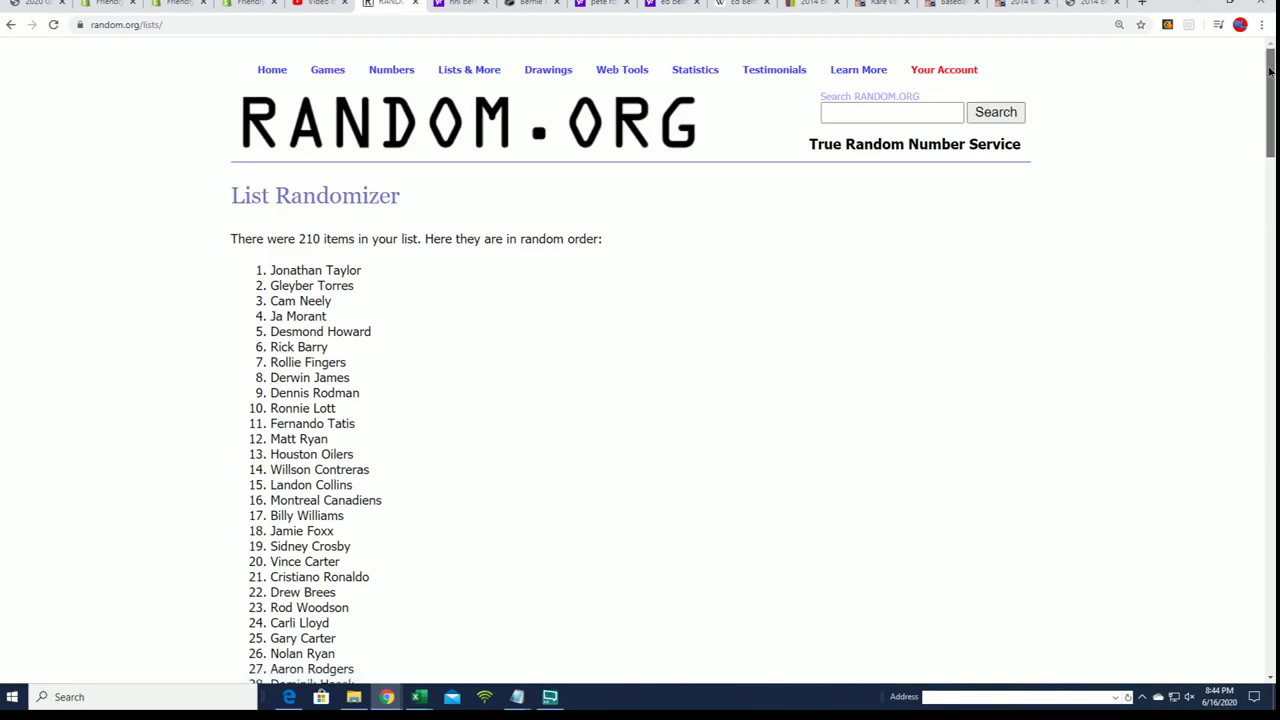
{"action": "left_click_drag", "start_coordinate": [1268, 70], "coordinate": [1268, 590]}
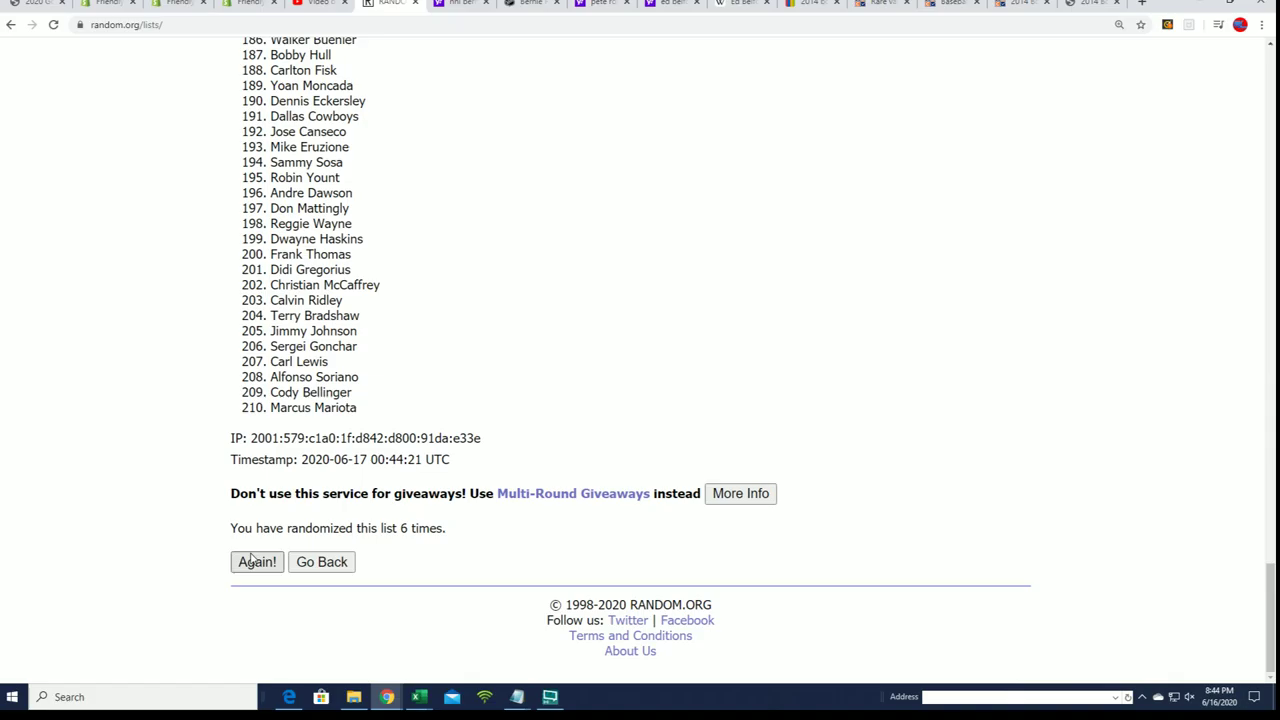
{"action": "left_click", "coordinate": [255, 561]}
Copy the final order from Chipper Jones to item 210, Ronald Acuna, and switch to Excel
{"action": "scroll", "coordinate": [573, 310], "scroll_direction": "down", "scroll_amount": 1}
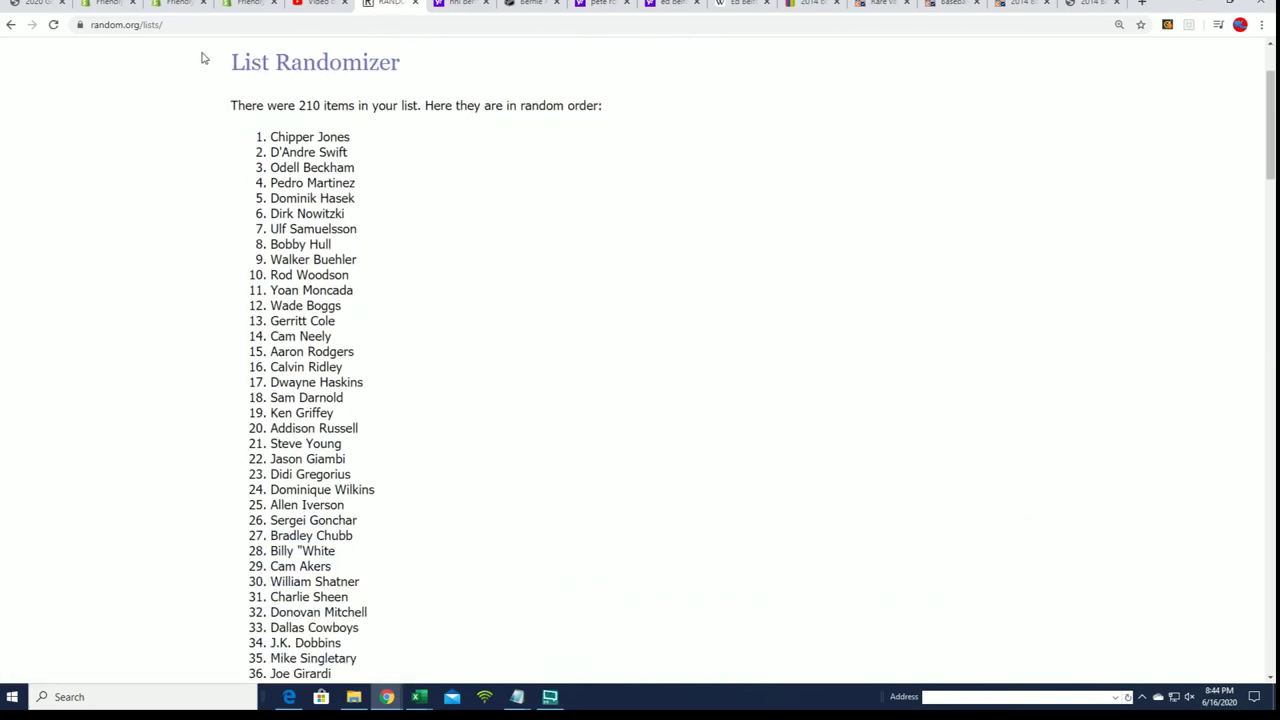
{"action": "left_click_drag", "start_coordinate": [271, 124], "coordinate": [472, 698]}
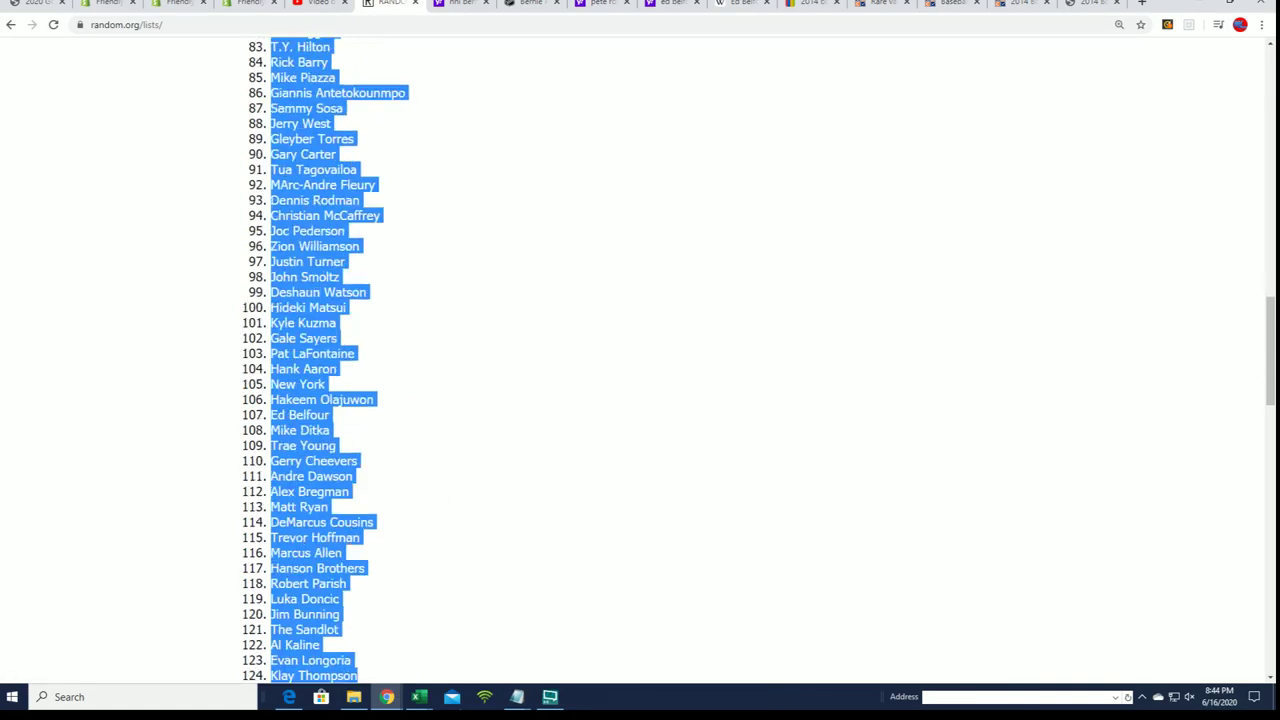
{"action": "left_click_drag", "start_coordinate": [472, 698], "coordinate": [383, 407]}
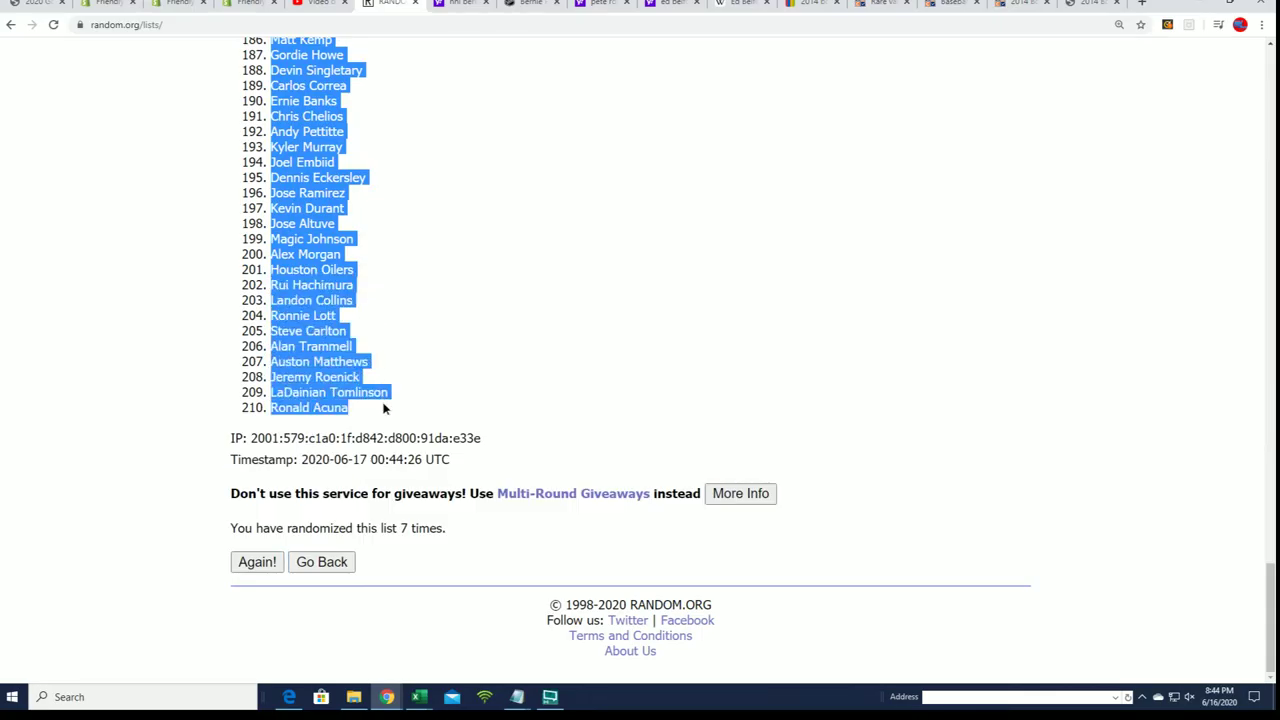
{"action": "right_click", "coordinate": [335, 377]}
{"action": "left_click", "coordinate": [370, 389]}
{"action": "left_click_drag", "start_coordinate": [1268, 600], "coordinate": [1222, 100]}
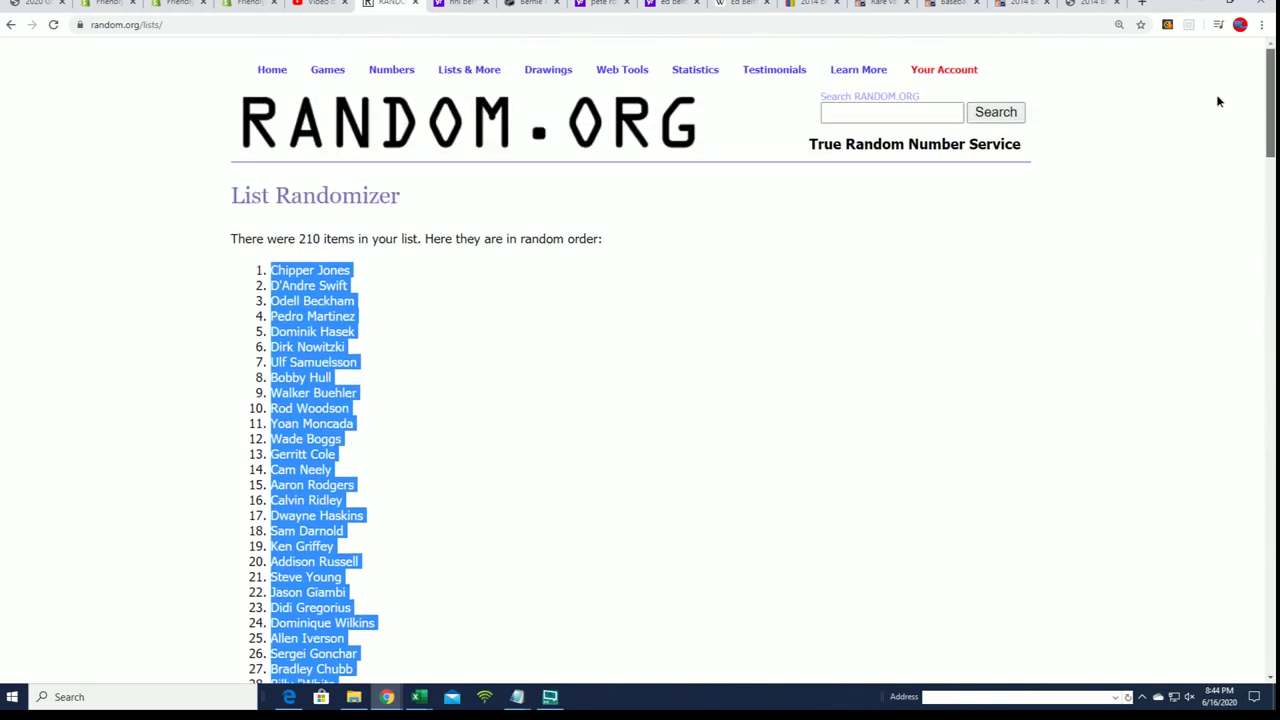
{"action": "key", "text": "alt+Tab"}
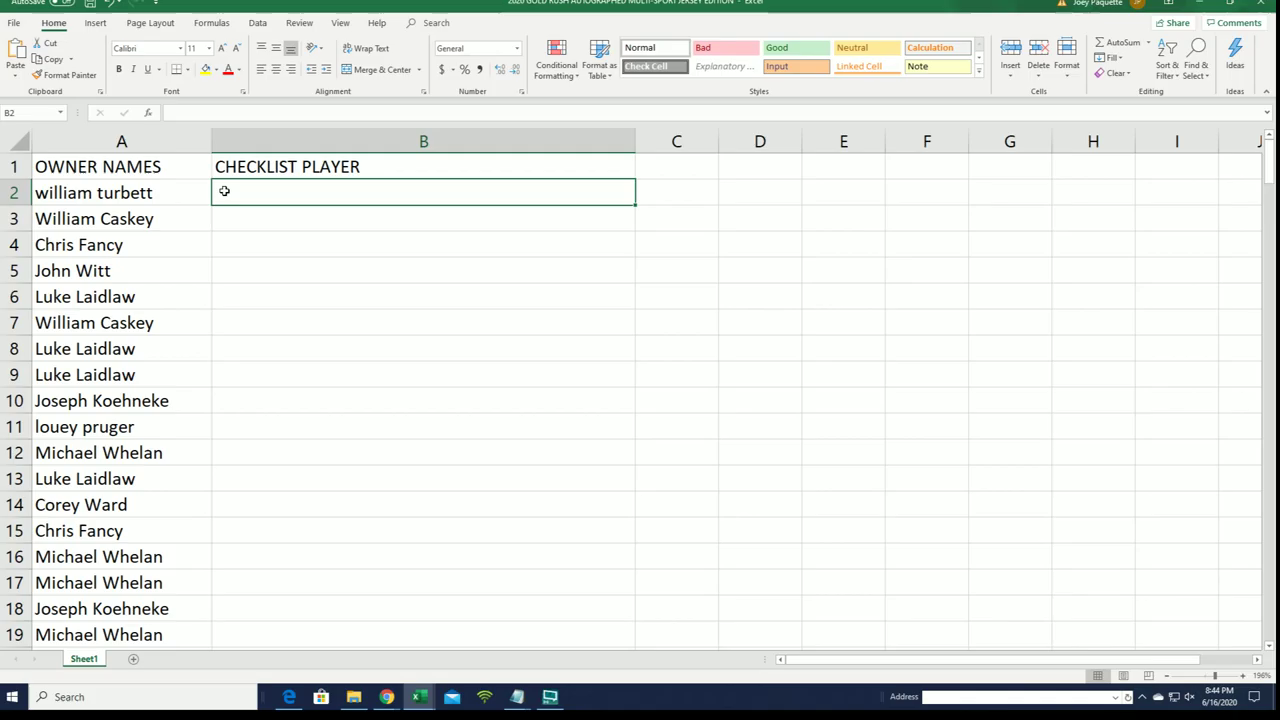
Paste Special the 210 shuffled player names into B2 as Text, then deselect to check
{"action": "right_click", "coordinate": [224, 189]}
{"action": "left_click", "coordinate": [263, 262]}
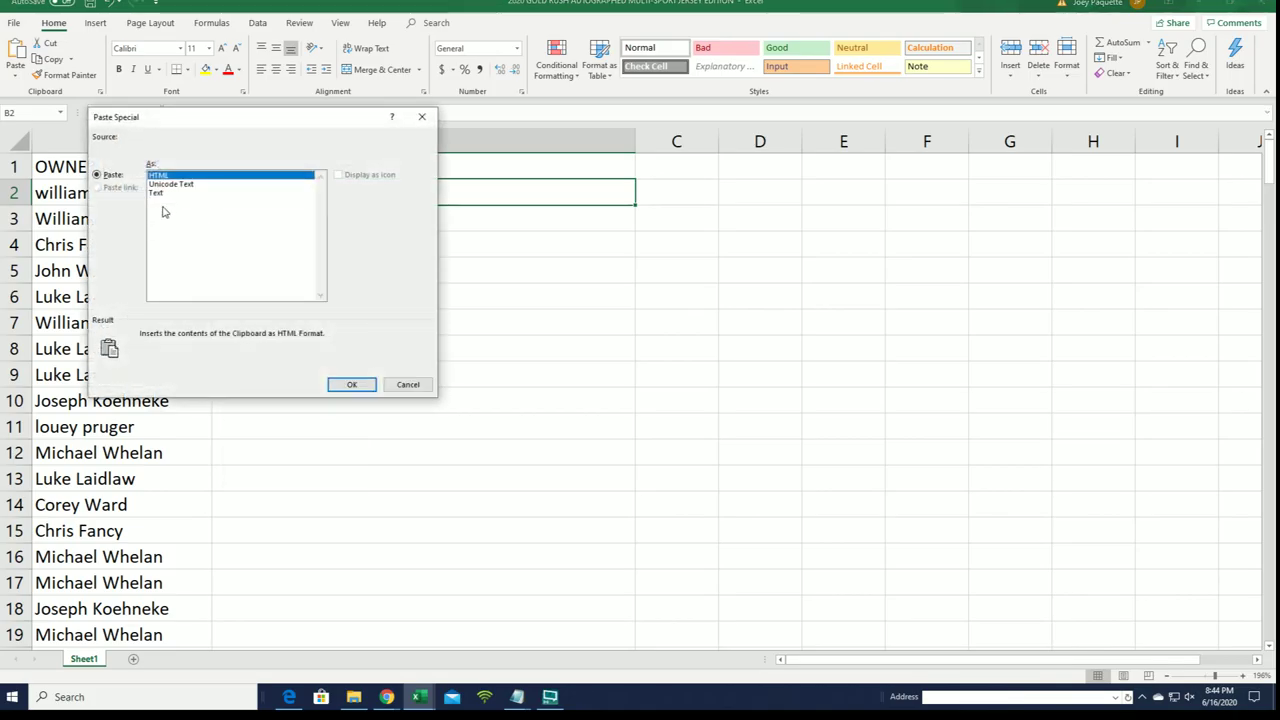
{"action": "left_click", "coordinate": [165, 194]}
{"action": "left_click", "coordinate": [355, 384]}
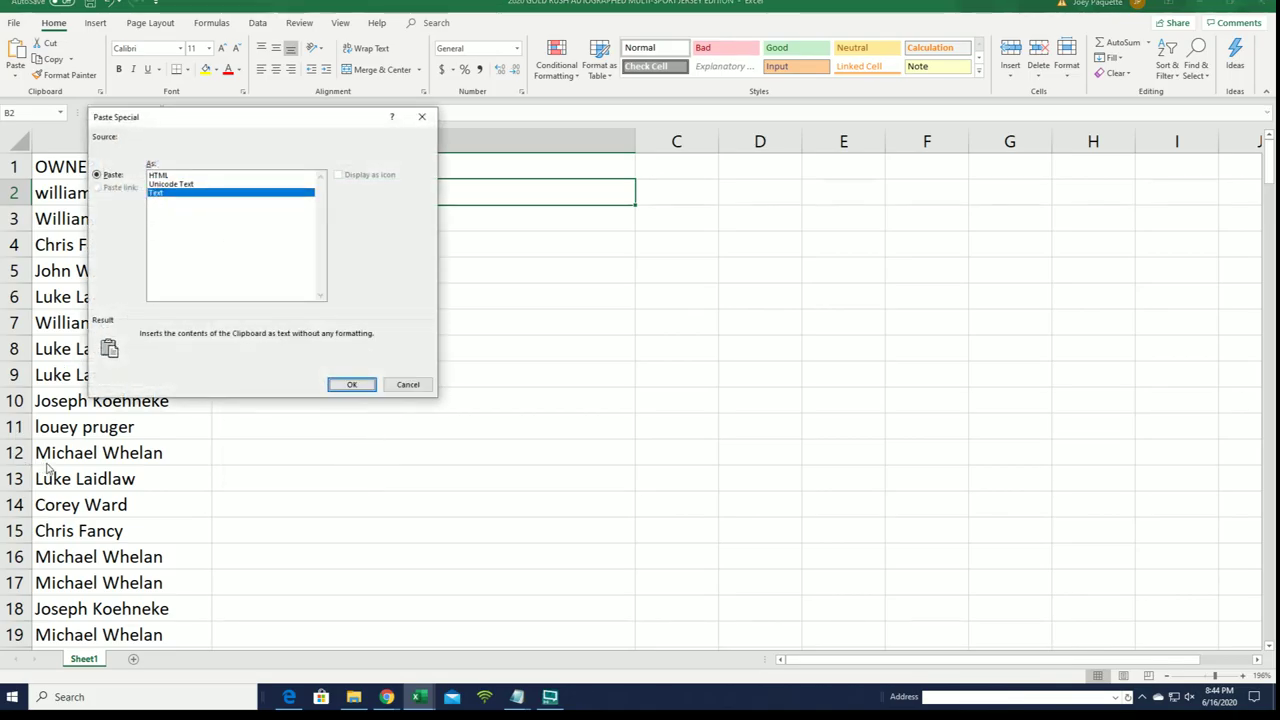
{"action": "left_click", "coordinate": [350, 387]}
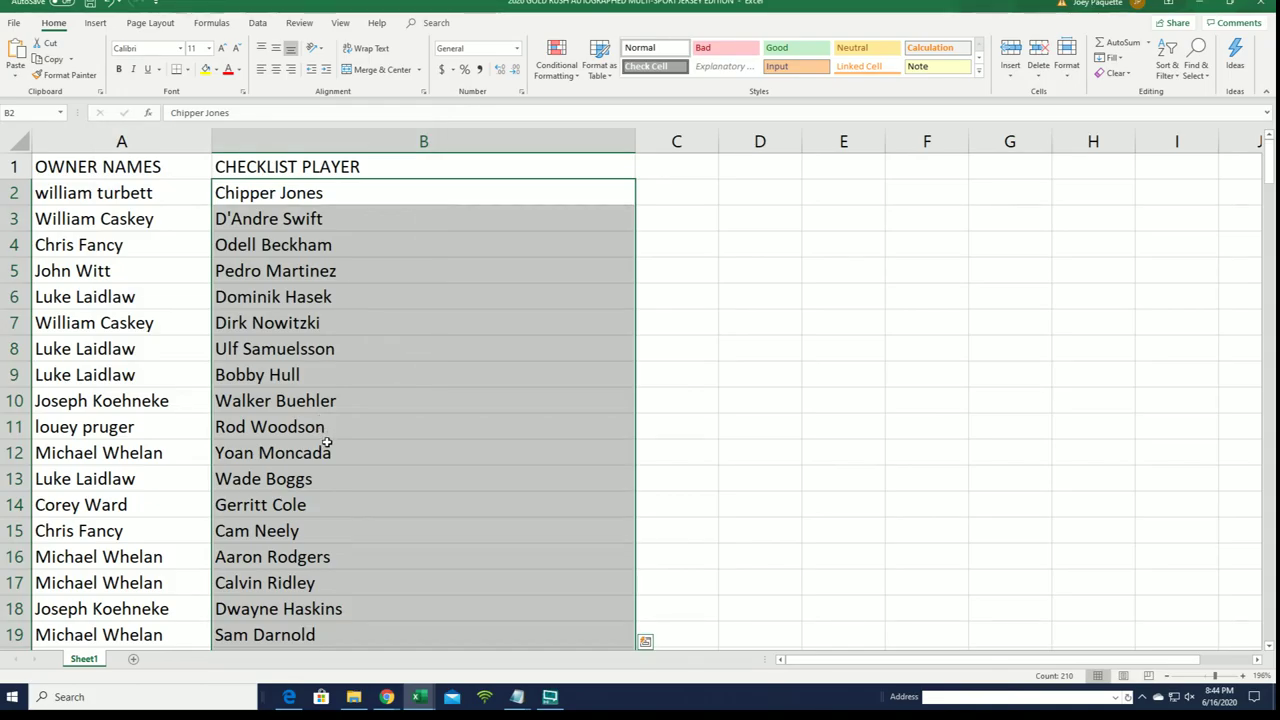
{"action": "left_click", "coordinate": [241, 213]}
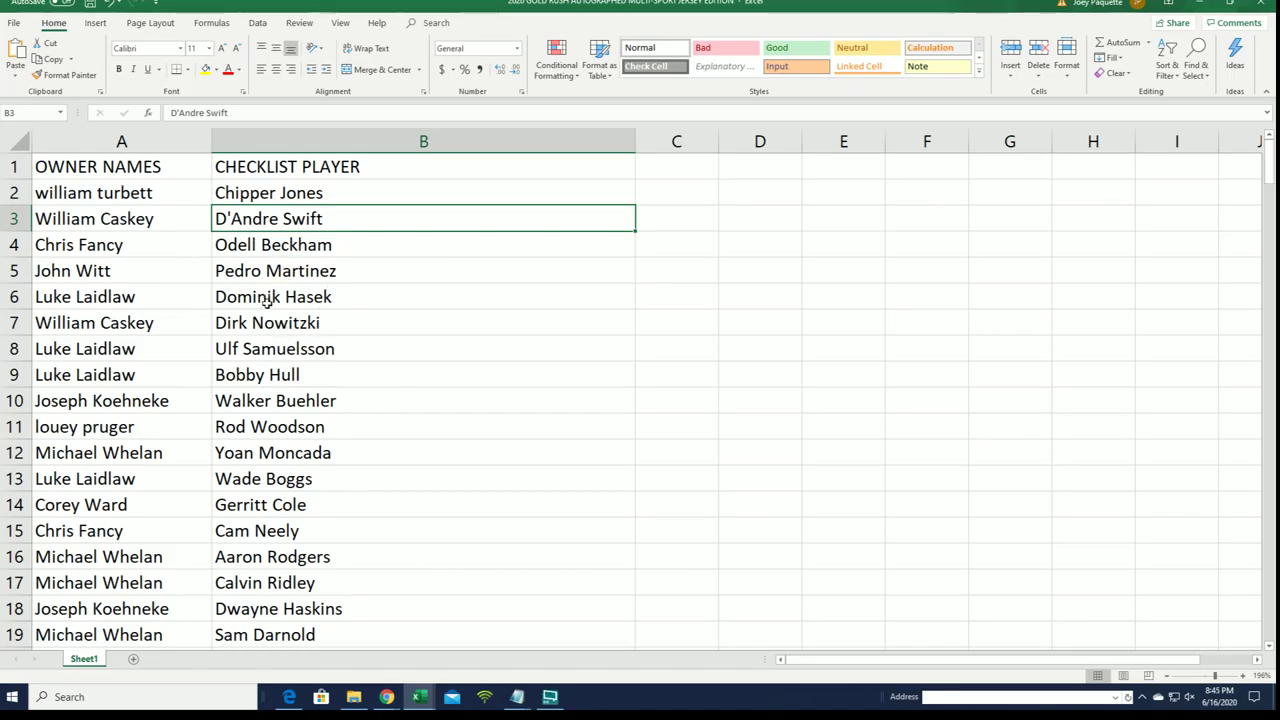
{"action": "scroll", "coordinate": [294, 443], "scroll_direction": "down", "scroll_amount": 2}
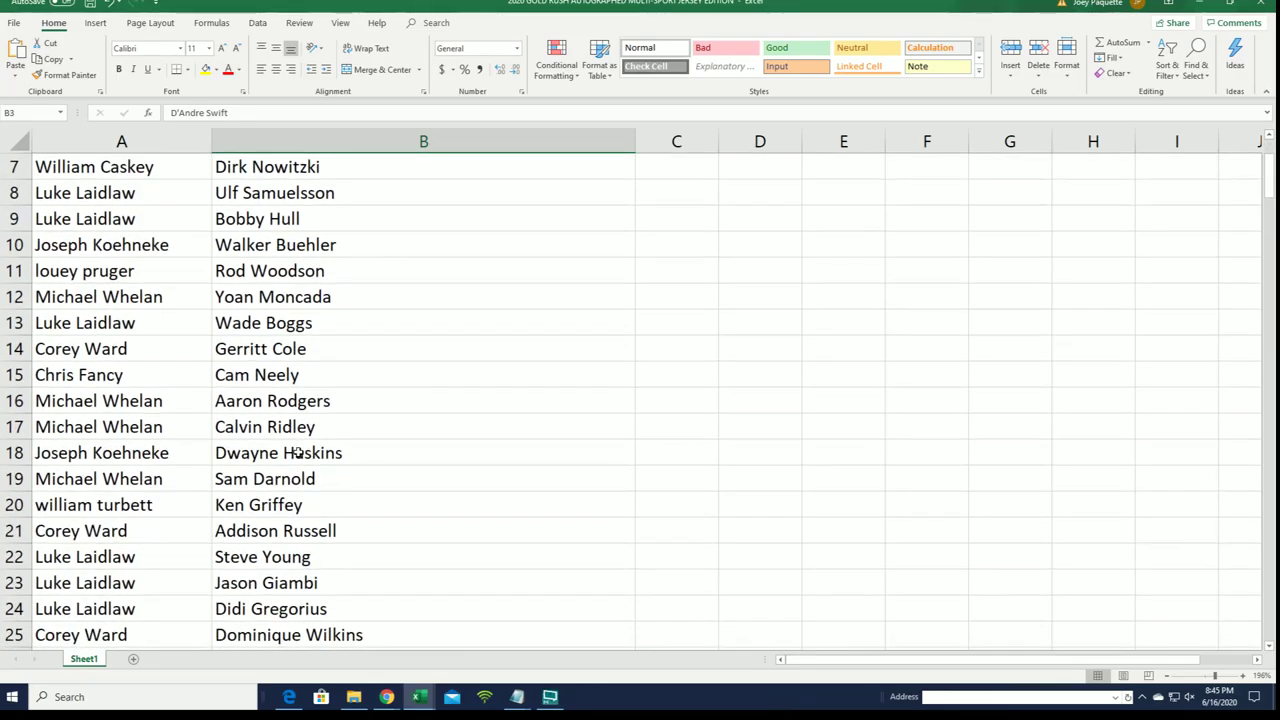
{"action": "scroll", "coordinate": [313, 348], "scroll_direction": "down", "scroll_amount": 1}
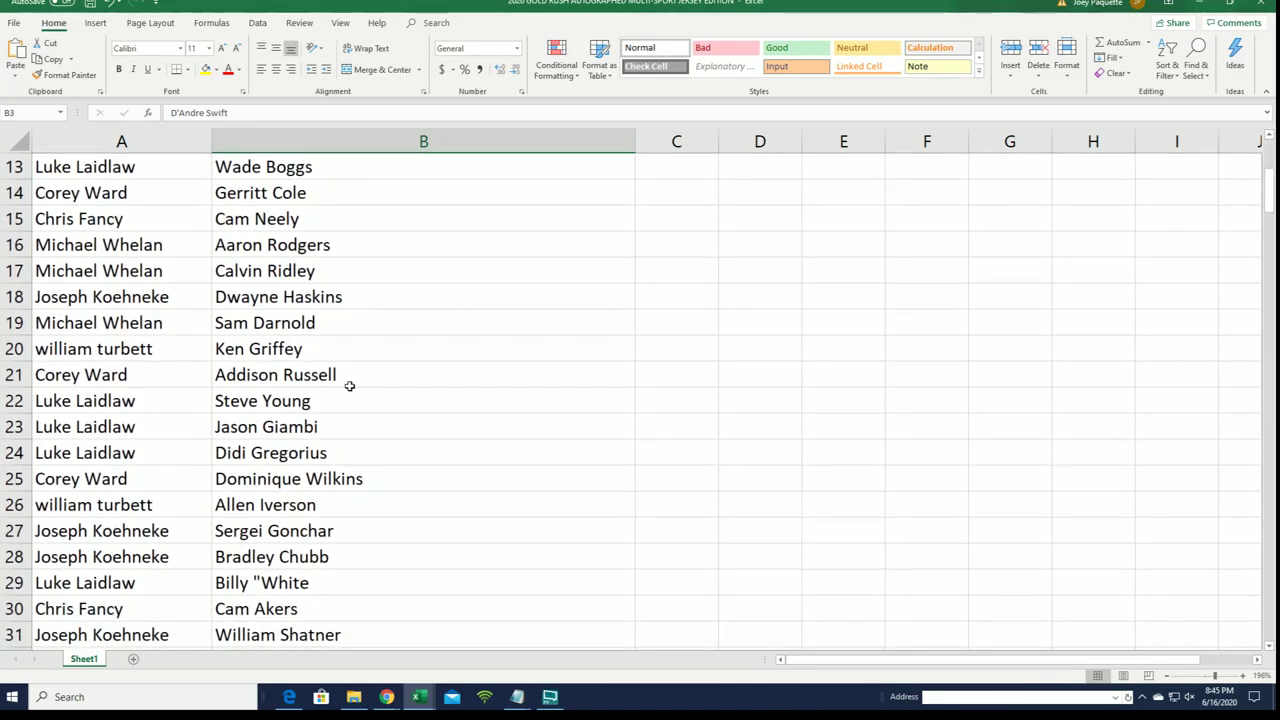
{"action": "scroll", "coordinate": [349, 386], "scroll_direction": "down", "scroll_amount": 1}
{"action": "scroll", "coordinate": [349, 386], "scroll_direction": "down", "scroll_amount": 1}
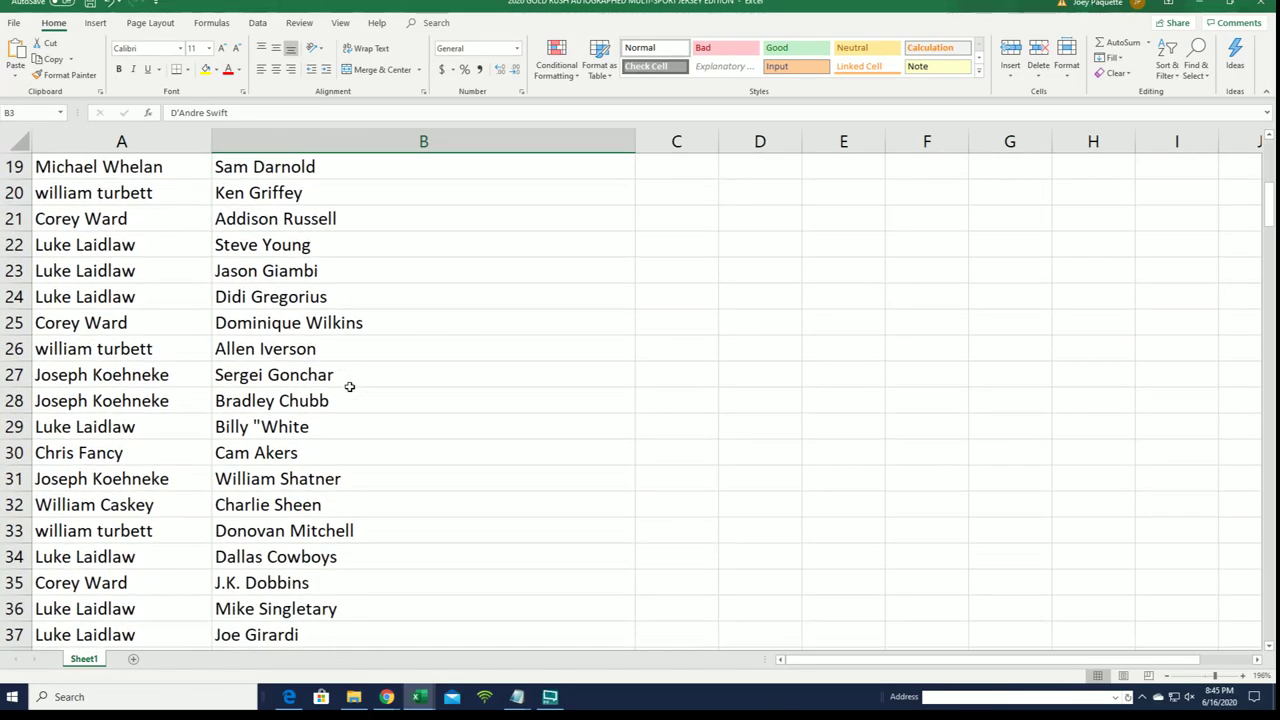
{"action": "scroll", "coordinate": [347, 396], "scroll_direction": "down", "scroll_amount": 1}
{"action": "scroll", "coordinate": [347, 396], "scroll_direction": "down", "scroll_amount": 1}
{"action": "scroll", "coordinate": [347, 396], "scroll_direction": "down", "scroll_amount": 1}
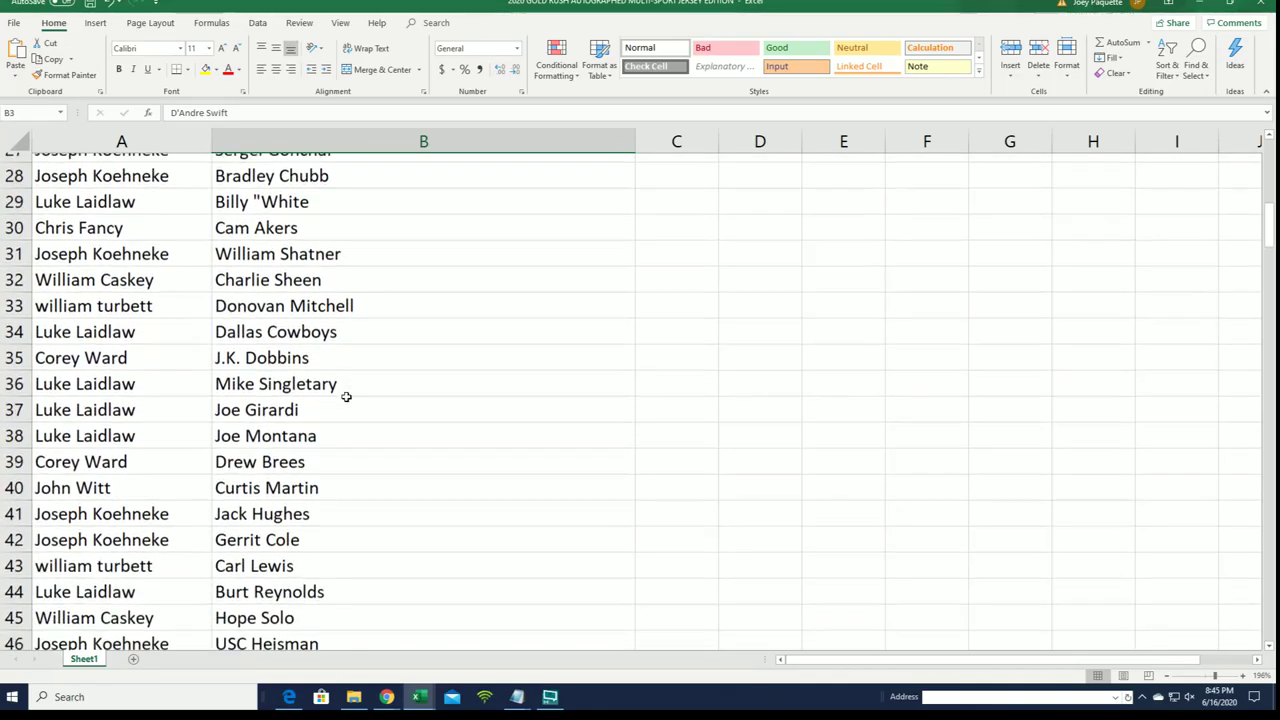
{"action": "scroll", "coordinate": [346, 397], "scroll_direction": "down", "scroll_amount": 1}
{"action": "scroll", "coordinate": [346, 397], "scroll_direction": "down", "scroll_amount": 1}
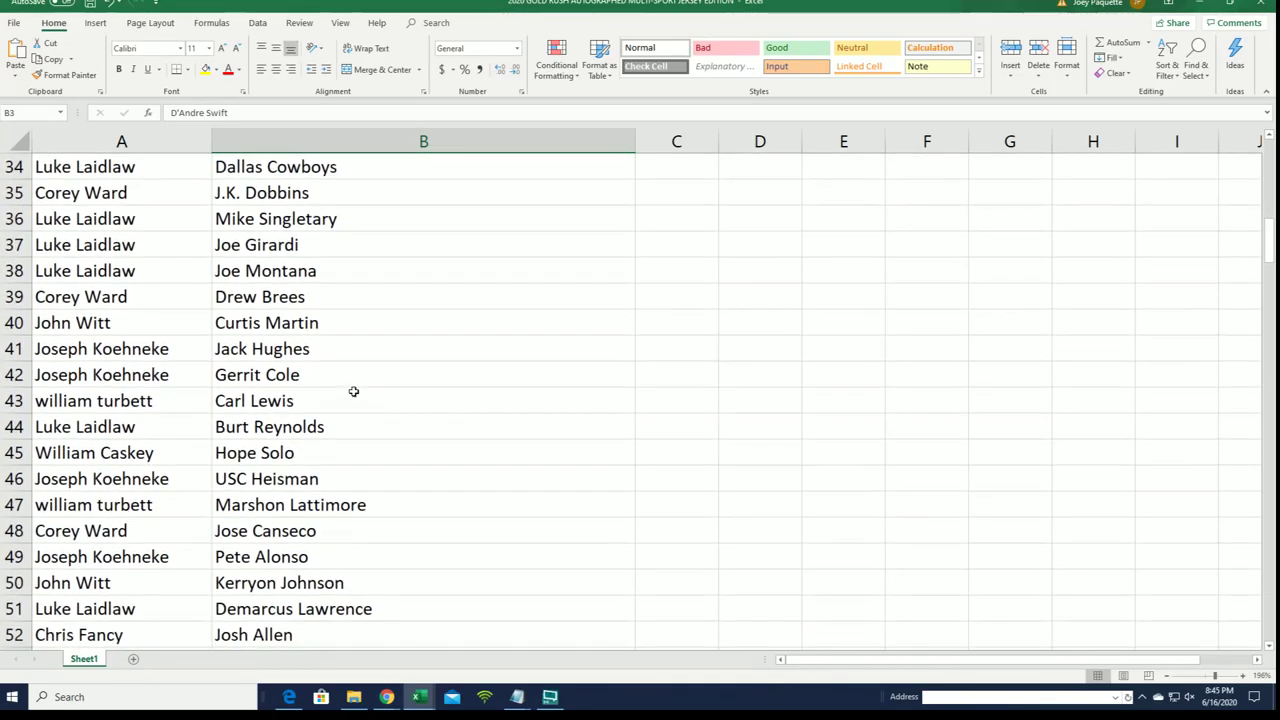
{"action": "left_click", "coordinate": [350, 272]}
{"action": "scroll", "coordinate": [325, 384], "scroll_direction": "down", "scroll_amount": 1}
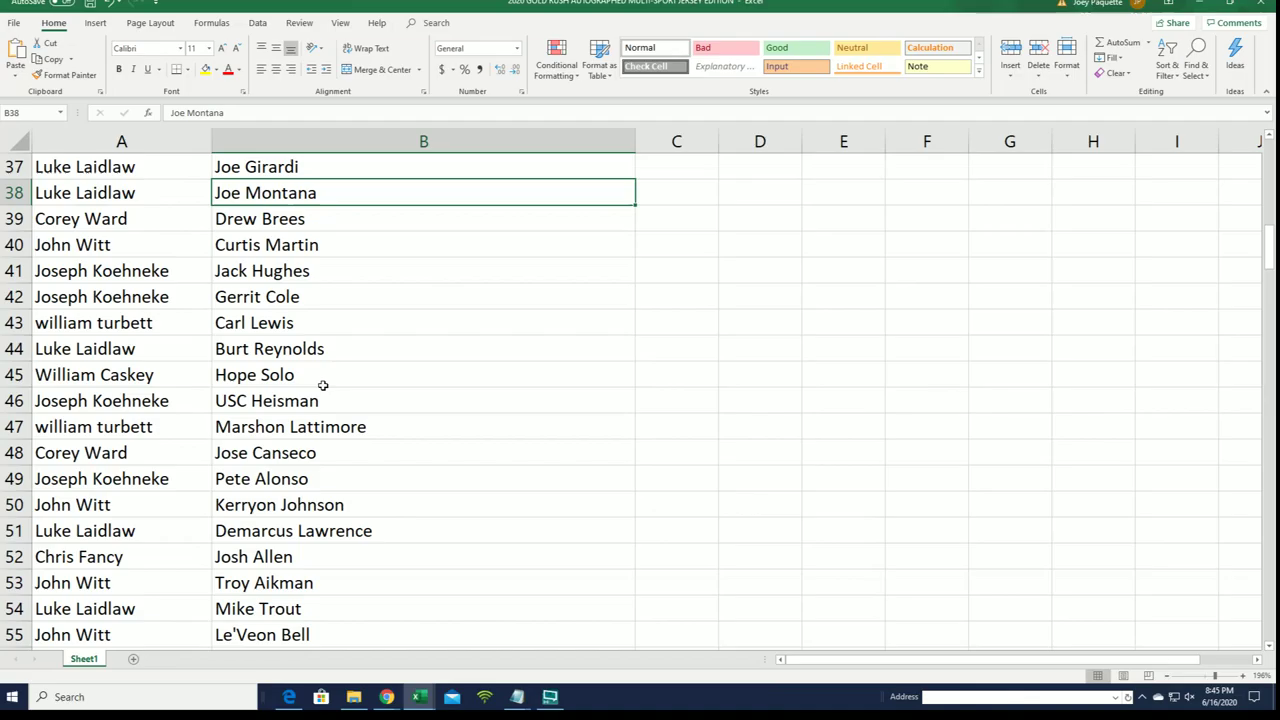
{"action": "scroll", "coordinate": [322, 387], "scroll_direction": "down", "scroll_amount": 1}
{"action": "scroll", "coordinate": [324, 386], "scroll_direction": "down", "scroll_amount": 1}
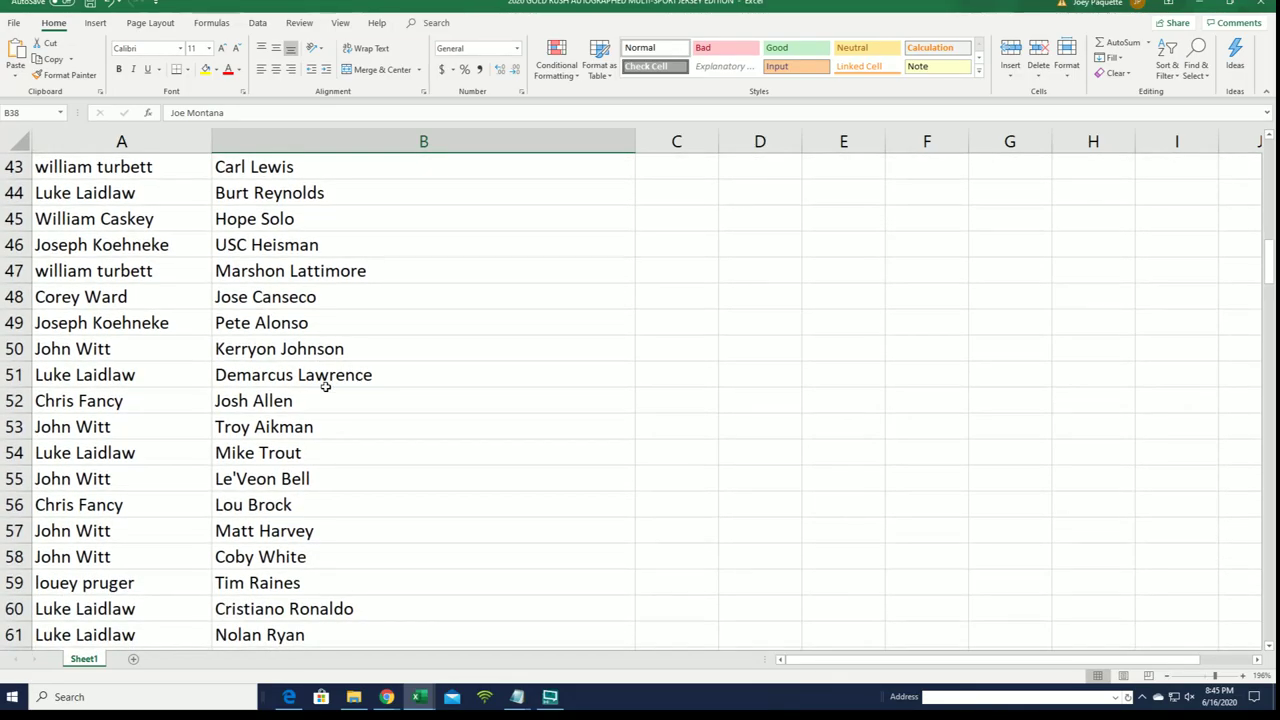
{"action": "scroll", "coordinate": [326, 386], "scroll_direction": "down", "scroll_amount": 1}
{"action": "left_click", "coordinate": [160, 248]}
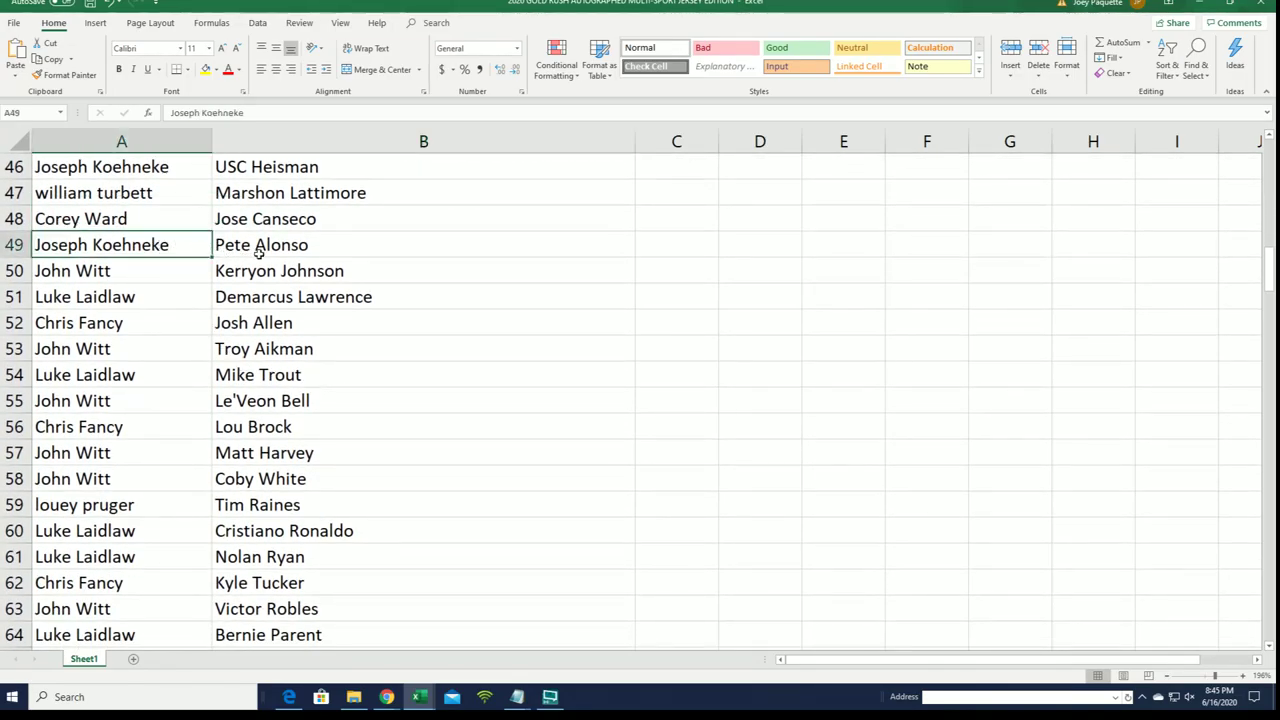
{"action": "scroll", "coordinate": [314, 455], "scroll_direction": "down", "scroll_amount": 1}
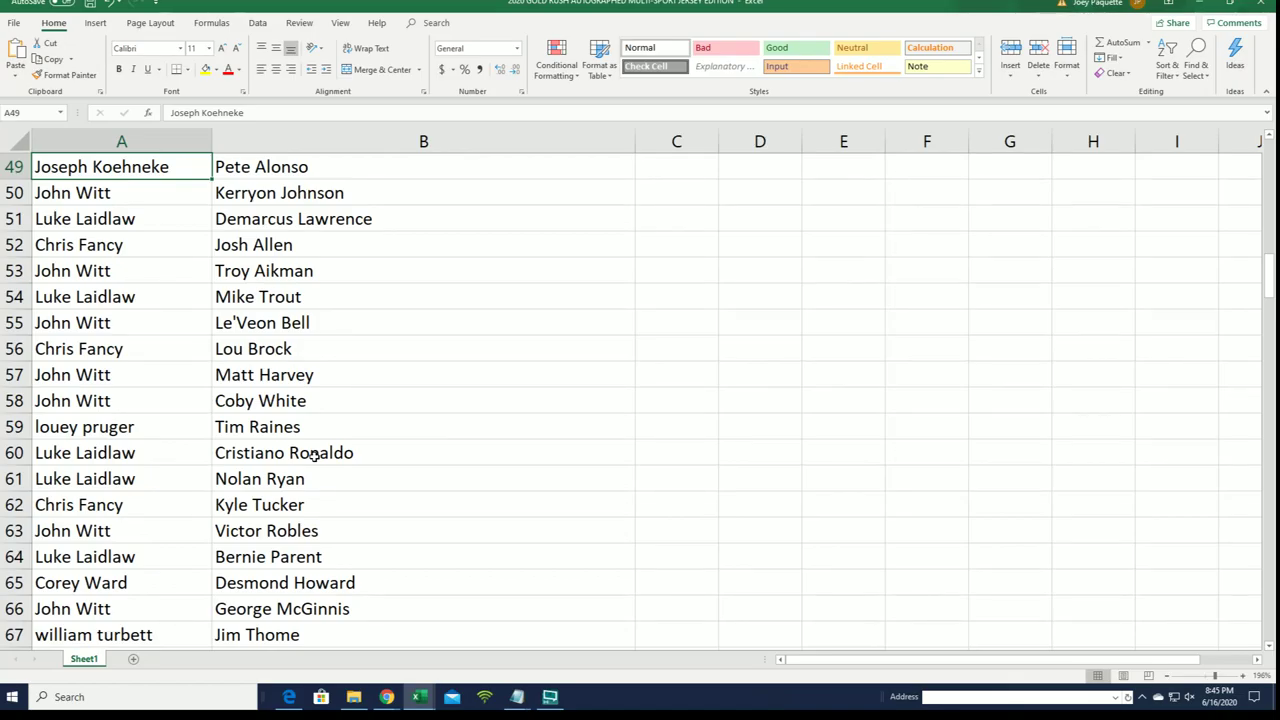
{"action": "scroll", "coordinate": [314, 455], "scroll_direction": "down", "scroll_amount": 1}
{"action": "scroll", "coordinate": [314, 455], "scroll_direction": "down", "scroll_amount": 1}
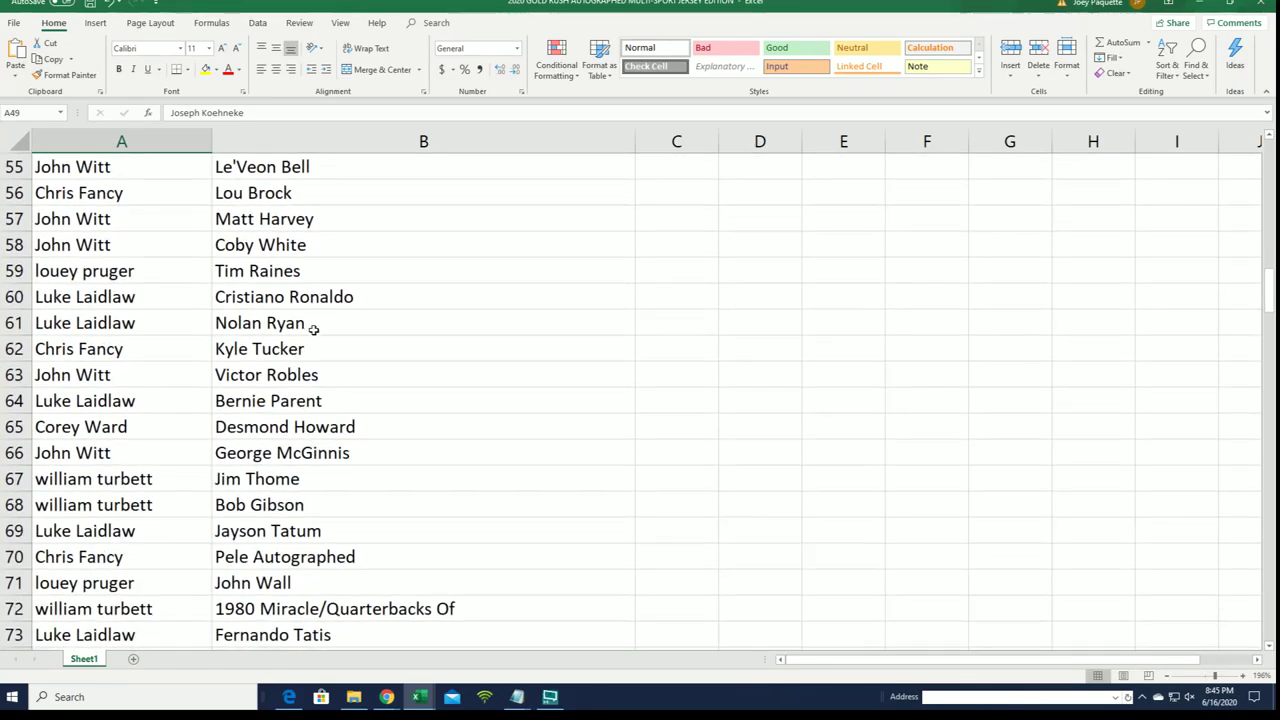
{"action": "scroll", "coordinate": [313, 329], "scroll_direction": "down", "scroll_amount": 1}
{"action": "scroll", "coordinate": [314, 328], "scroll_direction": "down", "scroll_amount": 1}
{"action": "scroll", "coordinate": [315, 335], "scroll_direction": "down", "scroll_amount": 1}
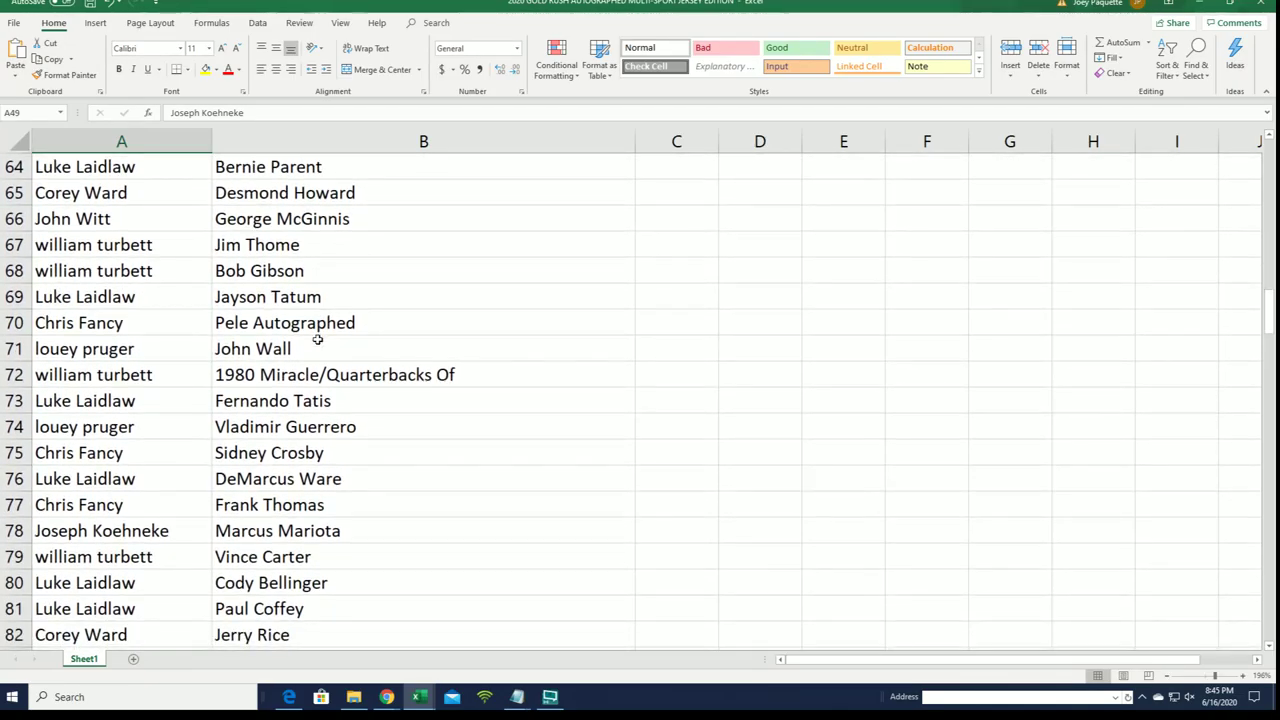
{"action": "scroll", "coordinate": [317, 340], "scroll_direction": "down", "scroll_amount": 1}
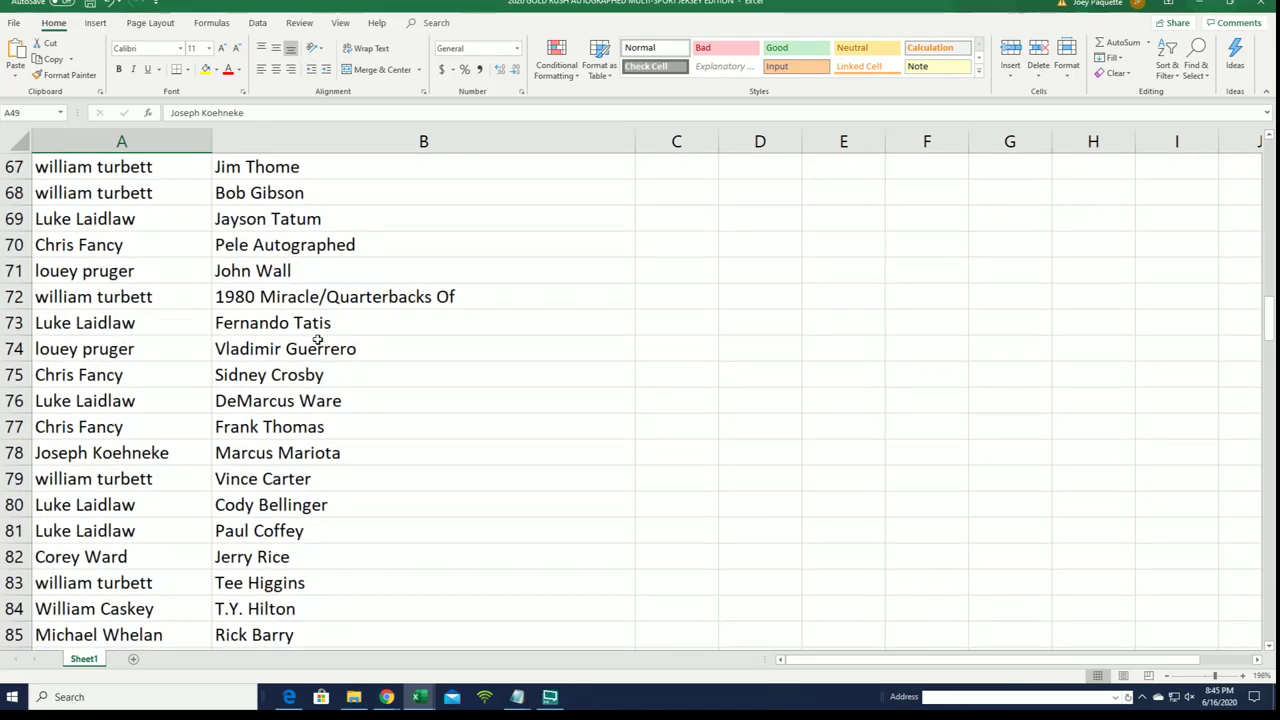
{"action": "scroll", "coordinate": [317, 340], "scroll_direction": "down", "scroll_amount": 1}
{"action": "scroll", "coordinate": [317, 340], "scroll_direction": "down", "scroll_amount": 1}
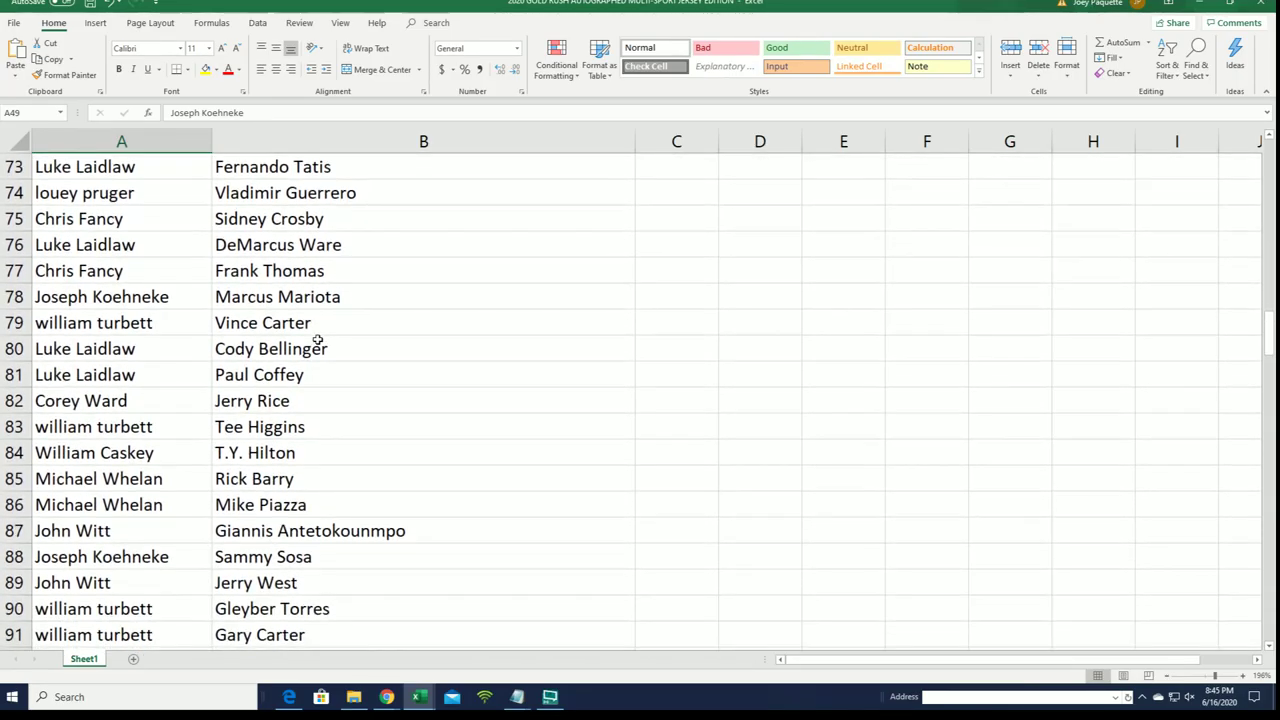
{"action": "scroll", "coordinate": [317, 341], "scroll_direction": "down", "scroll_amount": 1}
{"action": "scroll", "coordinate": [317, 340], "scroll_direction": "down", "scroll_amount": 1}
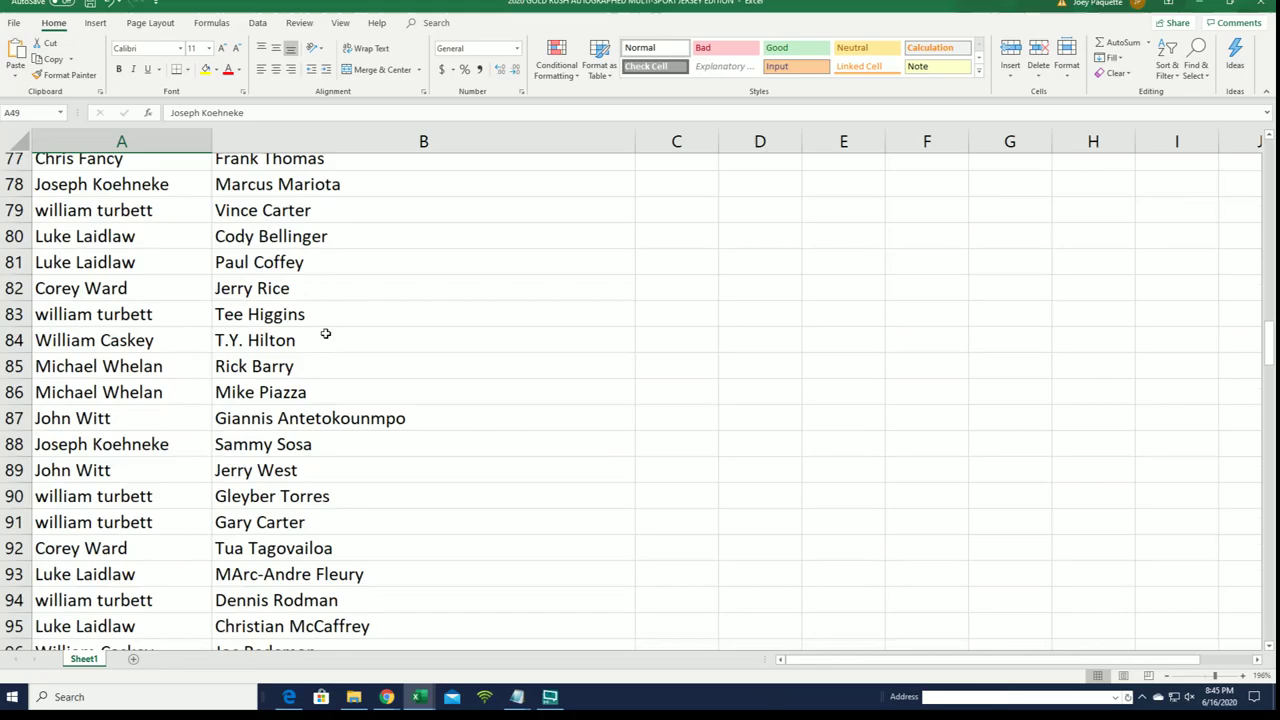
{"action": "scroll", "coordinate": [325, 333], "scroll_direction": "down", "scroll_amount": 1}
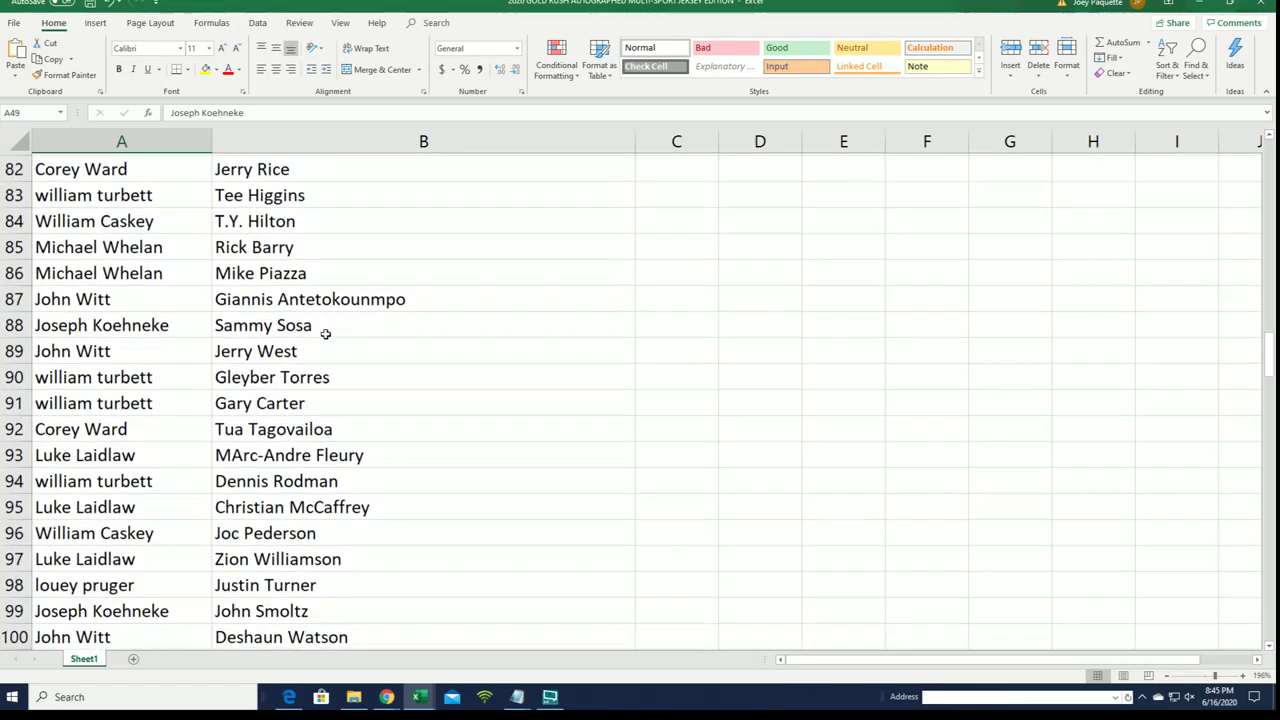
{"action": "scroll", "coordinate": [325, 334], "scroll_direction": "down", "scroll_amount": 1}
{"action": "scroll", "coordinate": [325, 335], "scroll_direction": "down", "scroll_amount": 1}
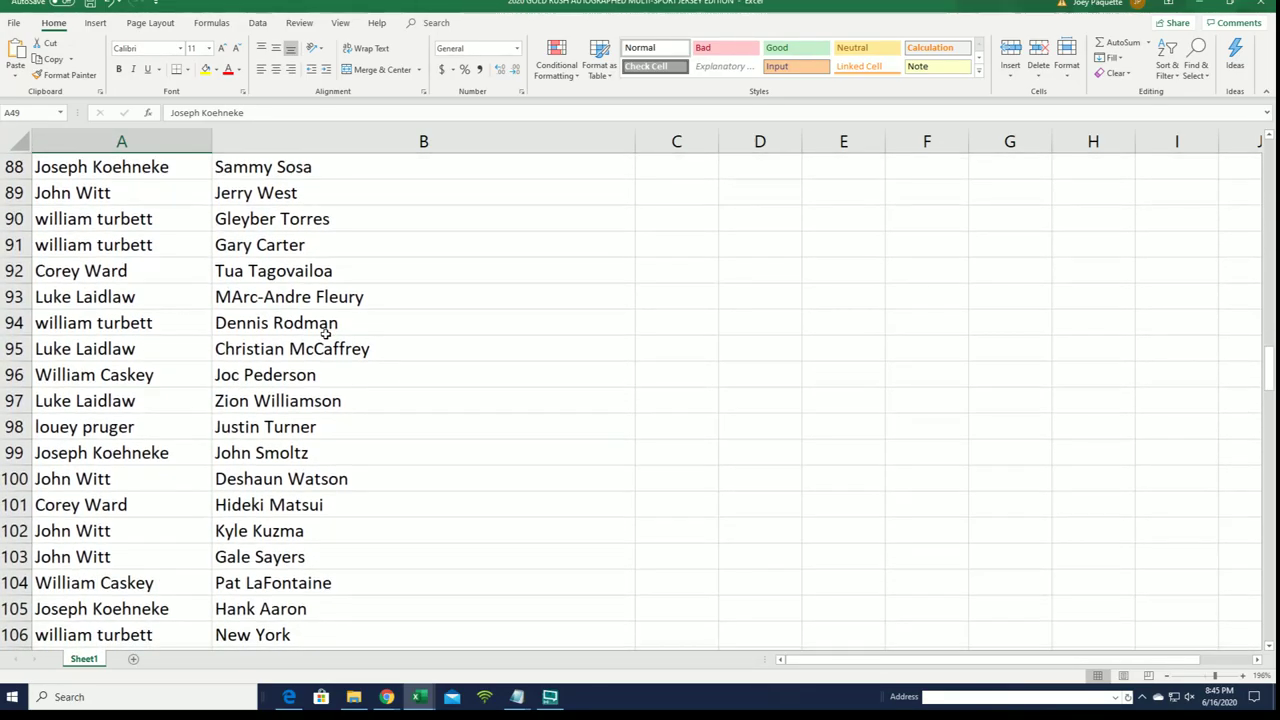
{"action": "scroll", "coordinate": [325, 335], "scroll_direction": "down", "scroll_amount": 1}
{"action": "scroll", "coordinate": [325, 335], "scroll_direction": "down", "scroll_amount": 1}
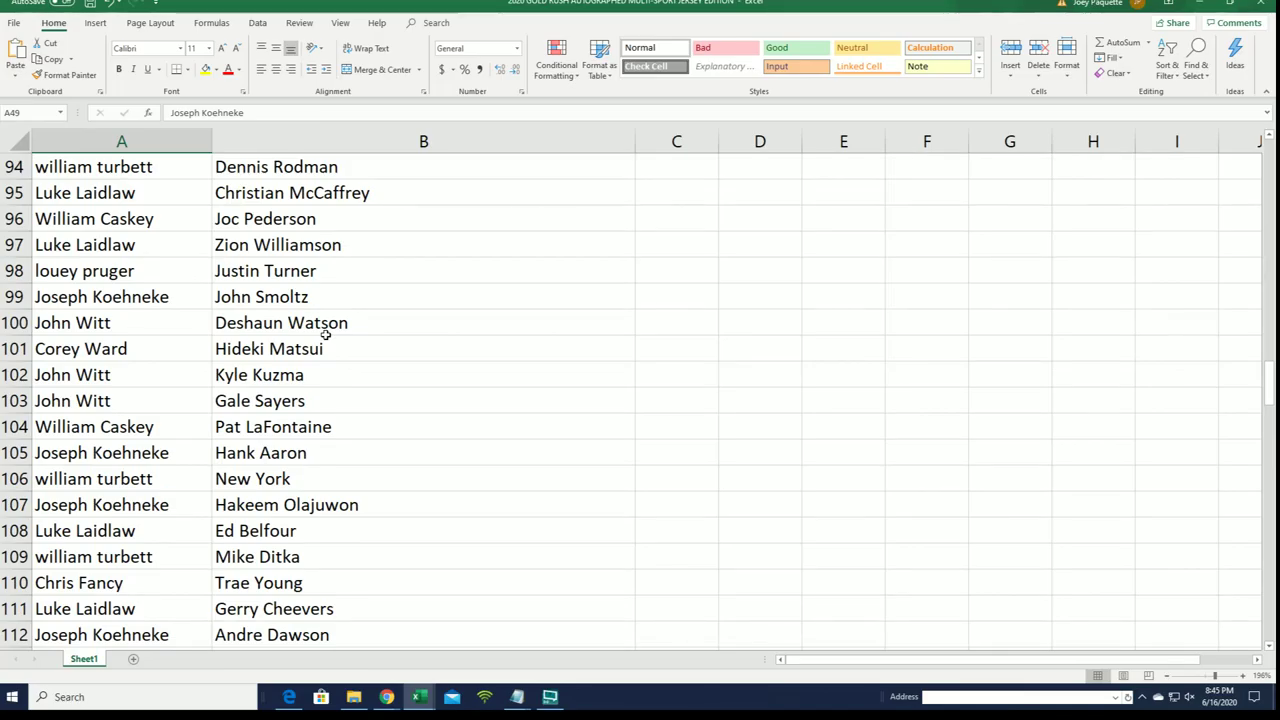
{"action": "scroll", "coordinate": [325, 335], "scroll_direction": "up", "scroll_amount": 1}
{"action": "left_click", "coordinate": [159, 197]}
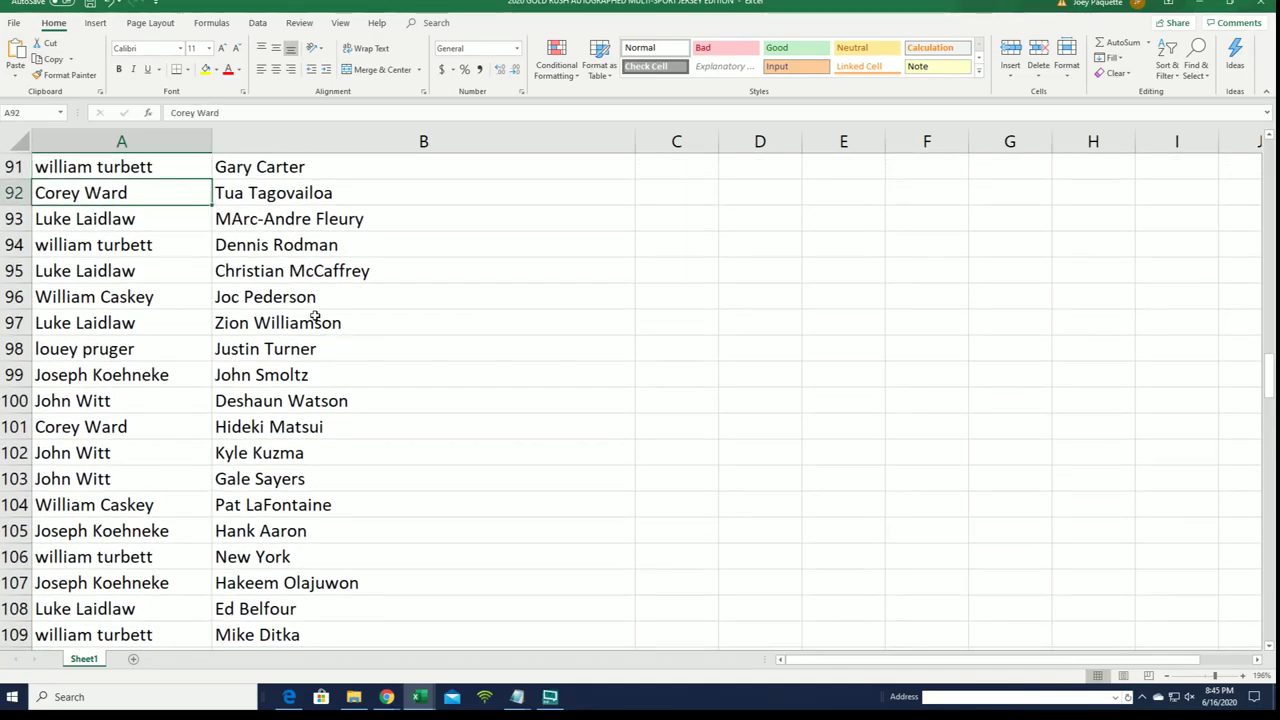
{"action": "scroll", "coordinate": [315, 320], "scroll_direction": "down", "scroll_amount": 1}
{"action": "scroll", "coordinate": [317, 332], "scroll_direction": "down", "scroll_amount": 1}
{"action": "scroll", "coordinate": [318, 330], "scroll_direction": "down", "scroll_amount": 1}
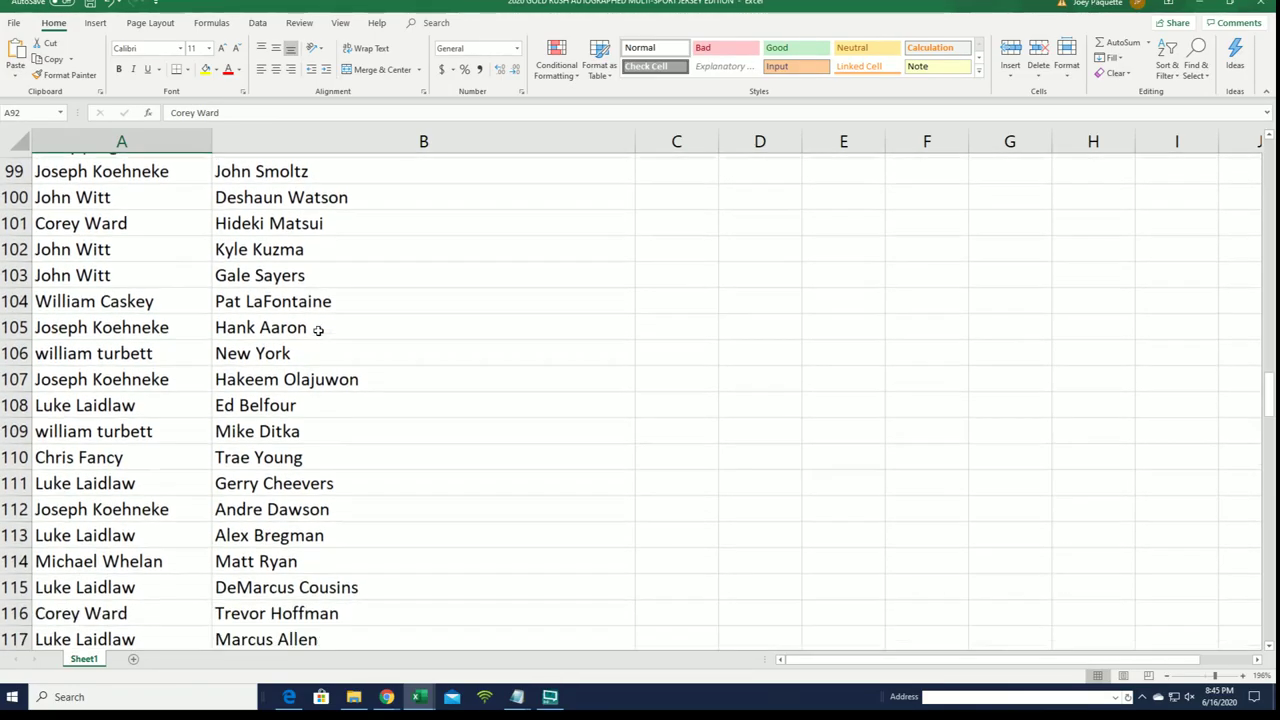
{"action": "scroll", "coordinate": [318, 330], "scroll_direction": "down", "scroll_amount": 1}
{"action": "scroll", "coordinate": [319, 331], "scroll_direction": "down", "scroll_amount": 1}
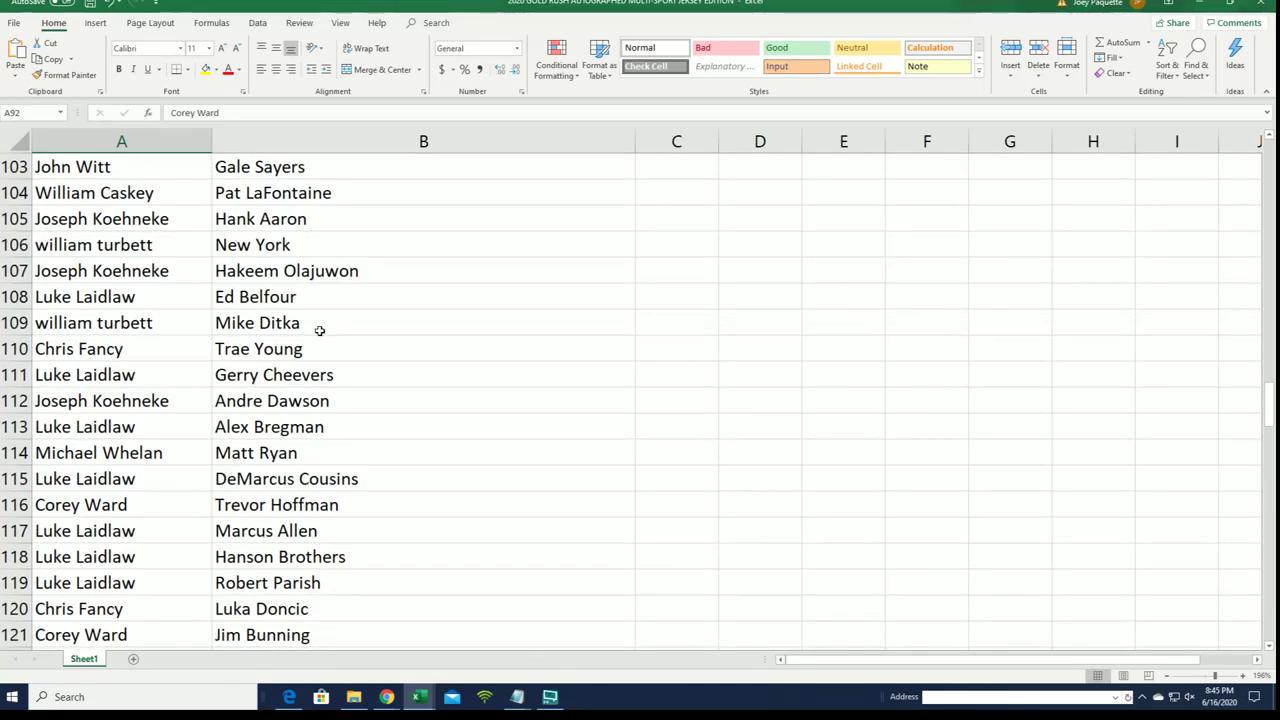
{"action": "scroll", "coordinate": [326, 330], "scroll_direction": "down", "scroll_amount": 1}
{"action": "scroll", "coordinate": [346, 325], "scroll_direction": "down", "scroll_amount": 1}
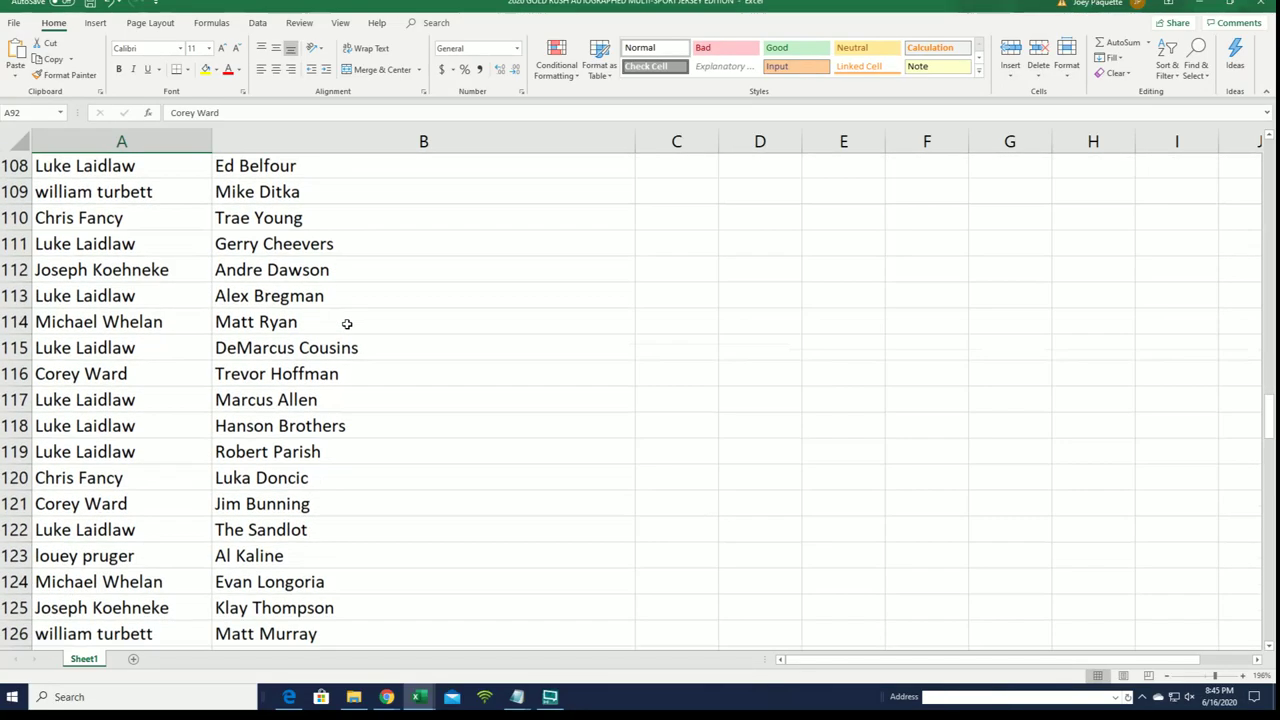
{"action": "scroll", "coordinate": [360, 322], "scroll_direction": "down", "scroll_amount": 1}
{"action": "scroll", "coordinate": [371, 321], "scroll_direction": "down", "scroll_amount": 1}
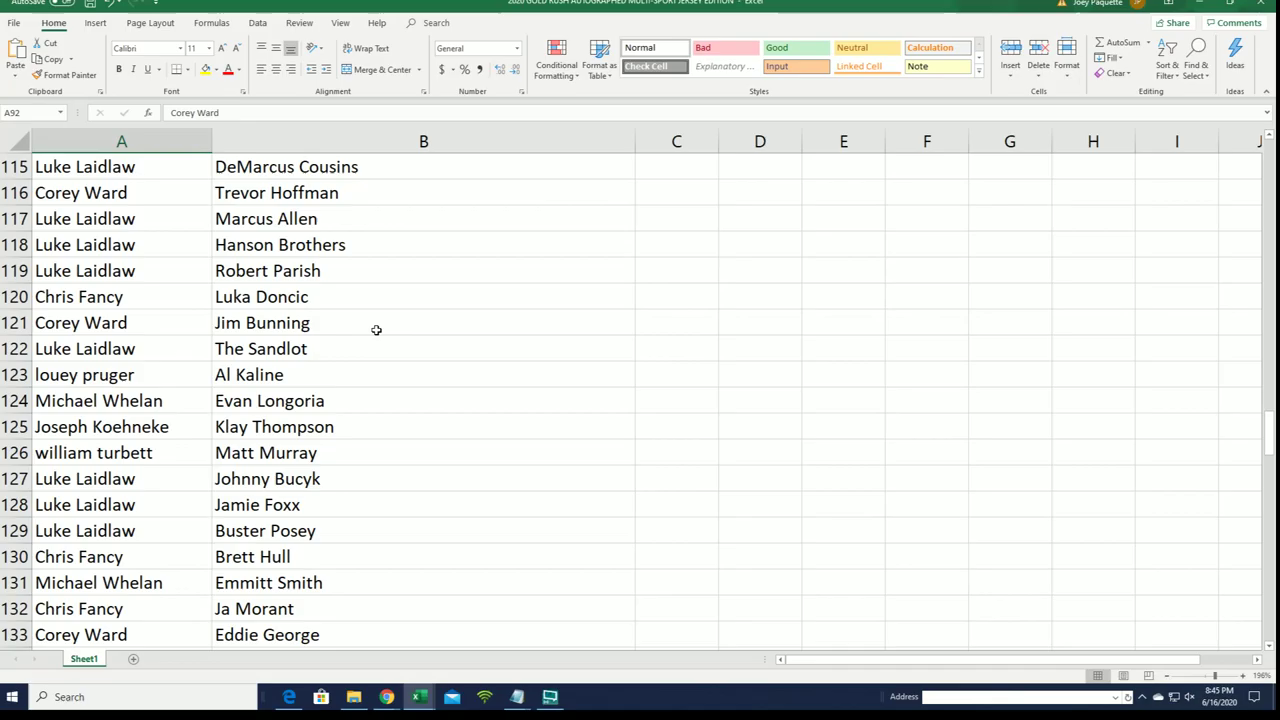
{"action": "scroll", "coordinate": [375, 328], "scroll_direction": "down", "scroll_amount": 1}
{"action": "scroll", "coordinate": [376, 330], "scroll_direction": "down", "scroll_amount": 1}
{"action": "scroll", "coordinate": [376, 330], "scroll_direction": "down", "scroll_amount": 1}
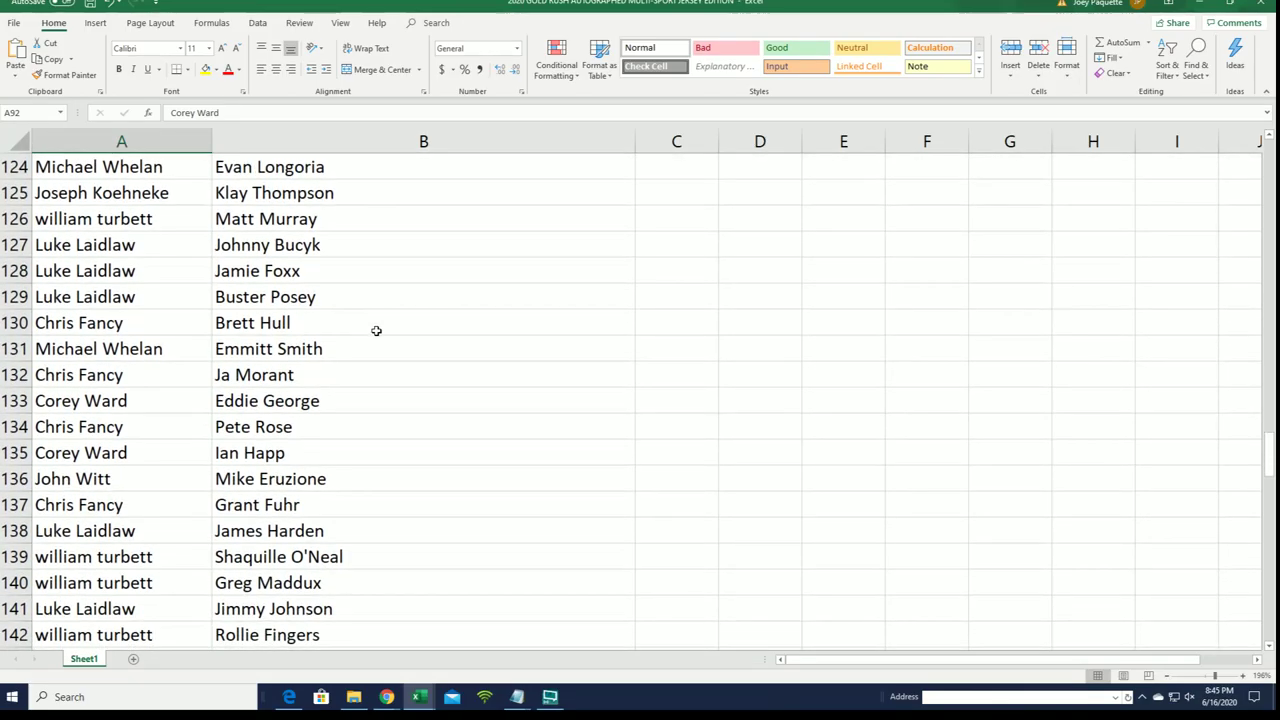
{"action": "scroll", "coordinate": [376, 331], "scroll_direction": "down", "scroll_amount": 1}
{"action": "scroll", "coordinate": [376, 330], "scroll_direction": "down", "scroll_amount": 1}
{"action": "scroll", "coordinate": [376, 331], "scroll_direction": "down", "scroll_amount": 1}
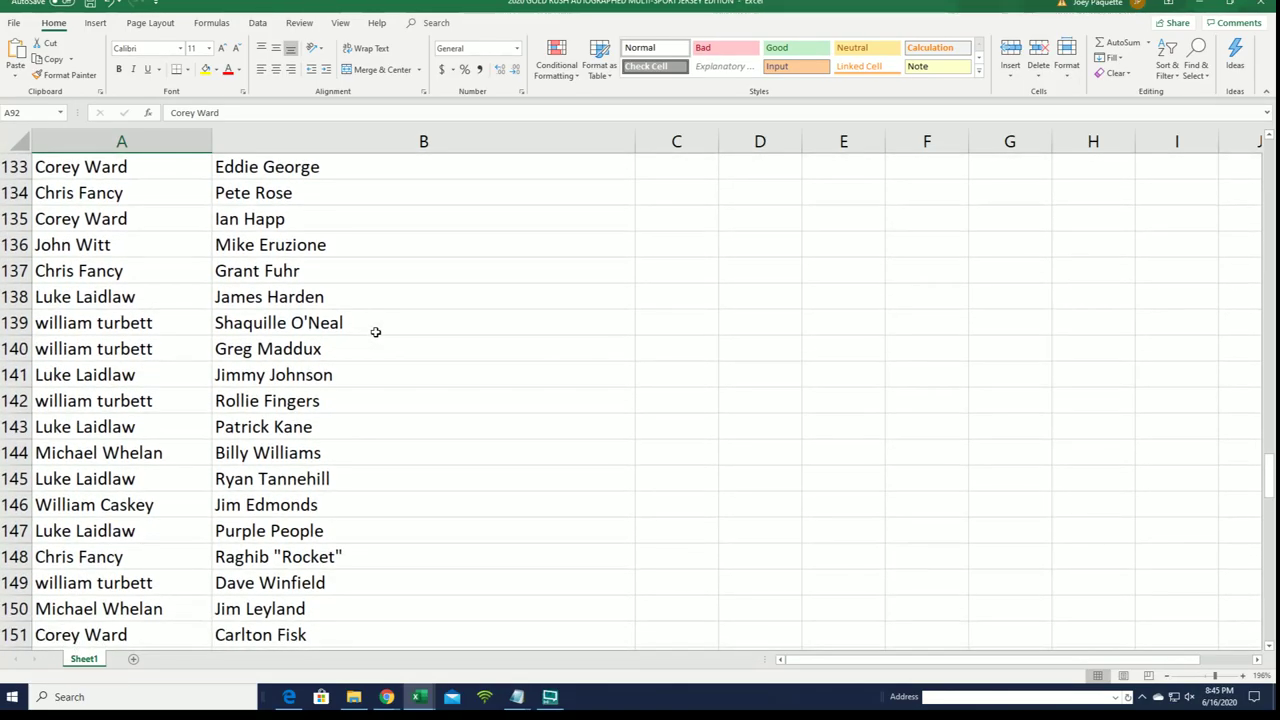
{"action": "scroll", "coordinate": [376, 332], "scroll_direction": "down", "scroll_amount": 1}
{"action": "scroll", "coordinate": [376, 332], "scroll_direction": "down", "scroll_amount": 1}
{"action": "scroll", "coordinate": [376, 332], "scroll_direction": "down", "scroll_amount": 1}
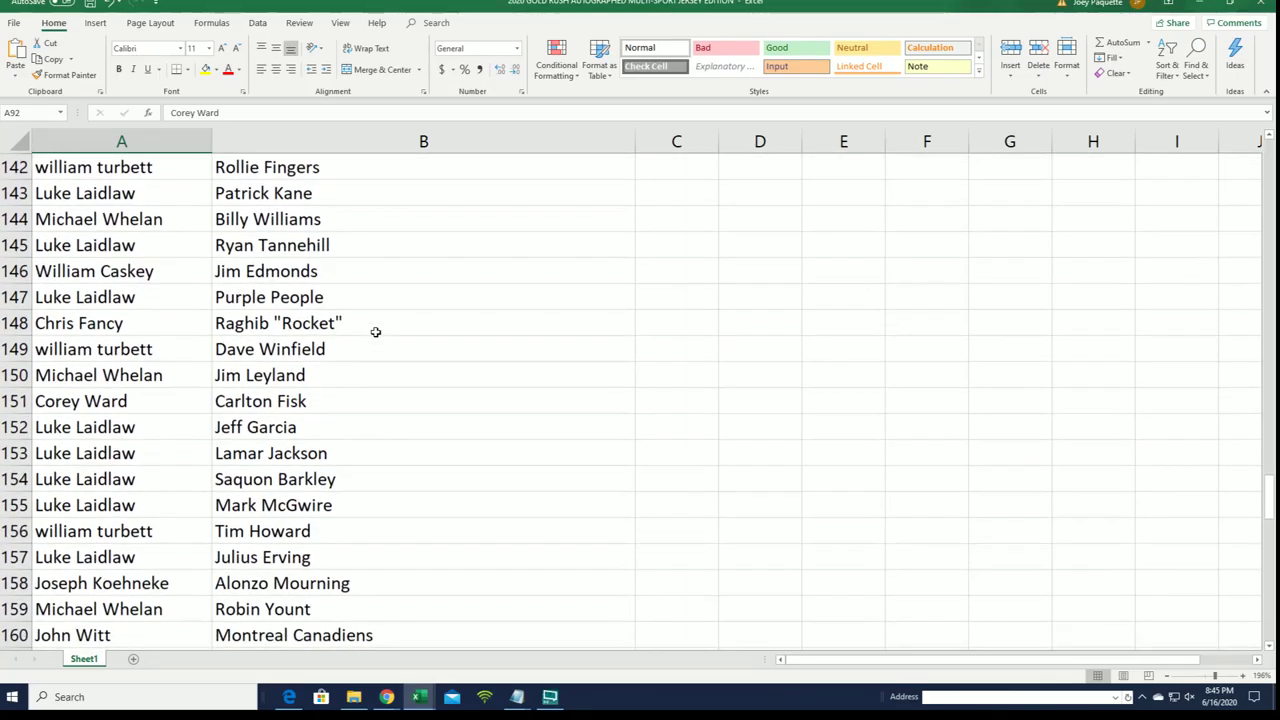
{"action": "scroll", "coordinate": [376, 332], "scroll_direction": "down", "scroll_amount": 1}
{"action": "scroll", "coordinate": [376, 332], "scroll_direction": "down", "scroll_amount": 1}
{"action": "scroll", "coordinate": [376, 332], "scroll_direction": "down", "scroll_amount": 1}
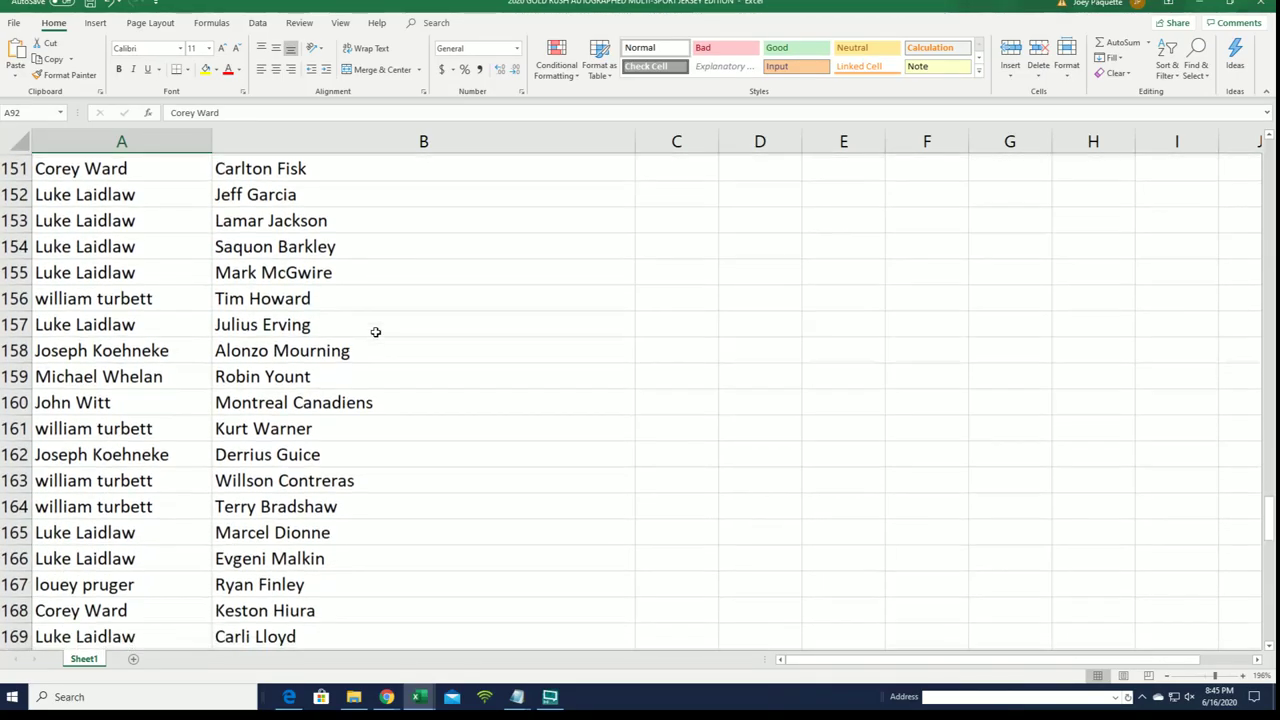
{"action": "scroll", "coordinate": [376, 331], "scroll_direction": "down", "scroll_amount": 1}
{"action": "scroll", "coordinate": [375, 331], "scroll_direction": "down", "scroll_amount": 1}
{"action": "scroll", "coordinate": [375, 331], "scroll_direction": "down", "scroll_amount": 1}
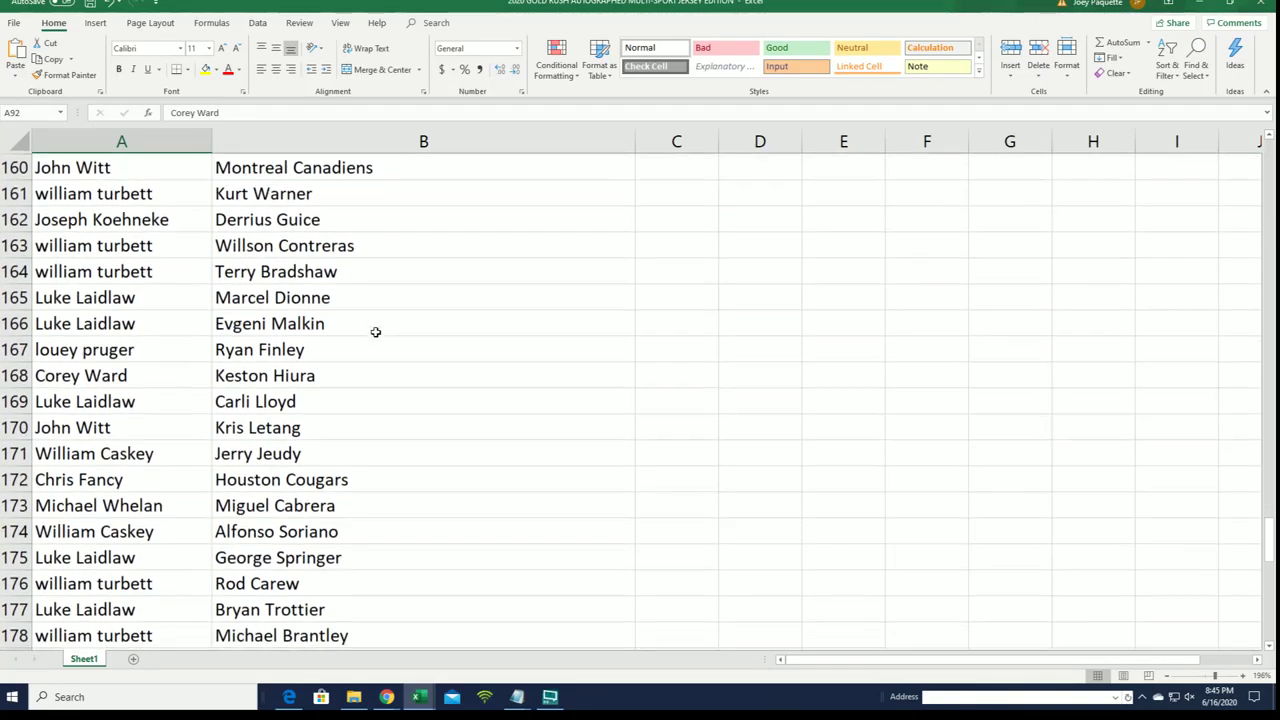
{"action": "scroll", "coordinate": [376, 332], "scroll_direction": "down", "scroll_amount": 1}
{"action": "scroll", "coordinate": [375, 331], "scroll_direction": "down", "scroll_amount": 1}
{"action": "left_click", "coordinate": [374, 304]}
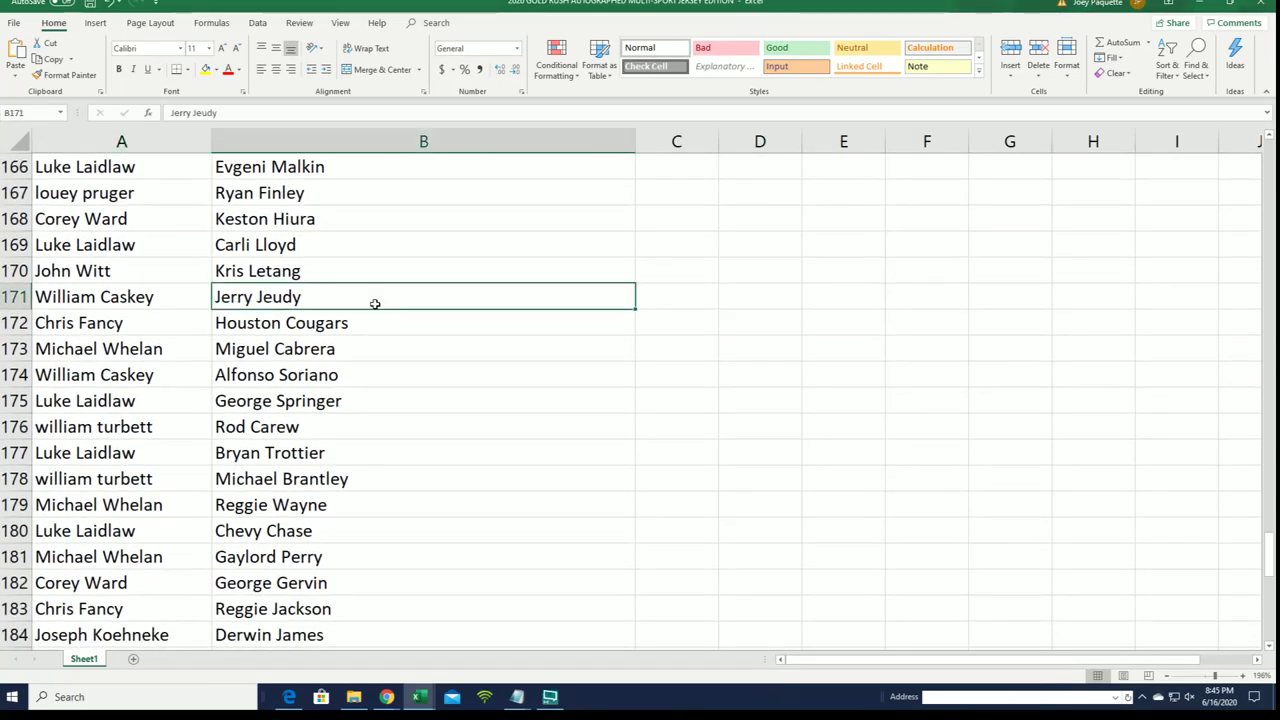
{"action": "scroll", "coordinate": [369, 326], "scroll_direction": "down", "scroll_amount": 1}
{"action": "scroll", "coordinate": [369, 326], "scroll_direction": "down", "scroll_amount": 1}
{"action": "scroll", "coordinate": [369, 326], "scroll_direction": "down", "scroll_amount": 1}
{"action": "scroll", "coordinate": [369, 326], "scroll_direction": "down", "scroll_amount": 1}
{"action": "scroll", "coordinate": [369, 326], "scroll_direction": "down", "scroll_amount": 1}
{"action": "scroll", "coordinate": [369, 326], "scroll_direction": "down", "scroll_amount": 1}
{"action": "scroll", "coordinate": [369, 326], "scroll_direction": "down", "scroll_amount": 1}
{"action": "scroll", "coordinate": [369, 326], "scroll_direction": "down", "scroll_amount": 1}
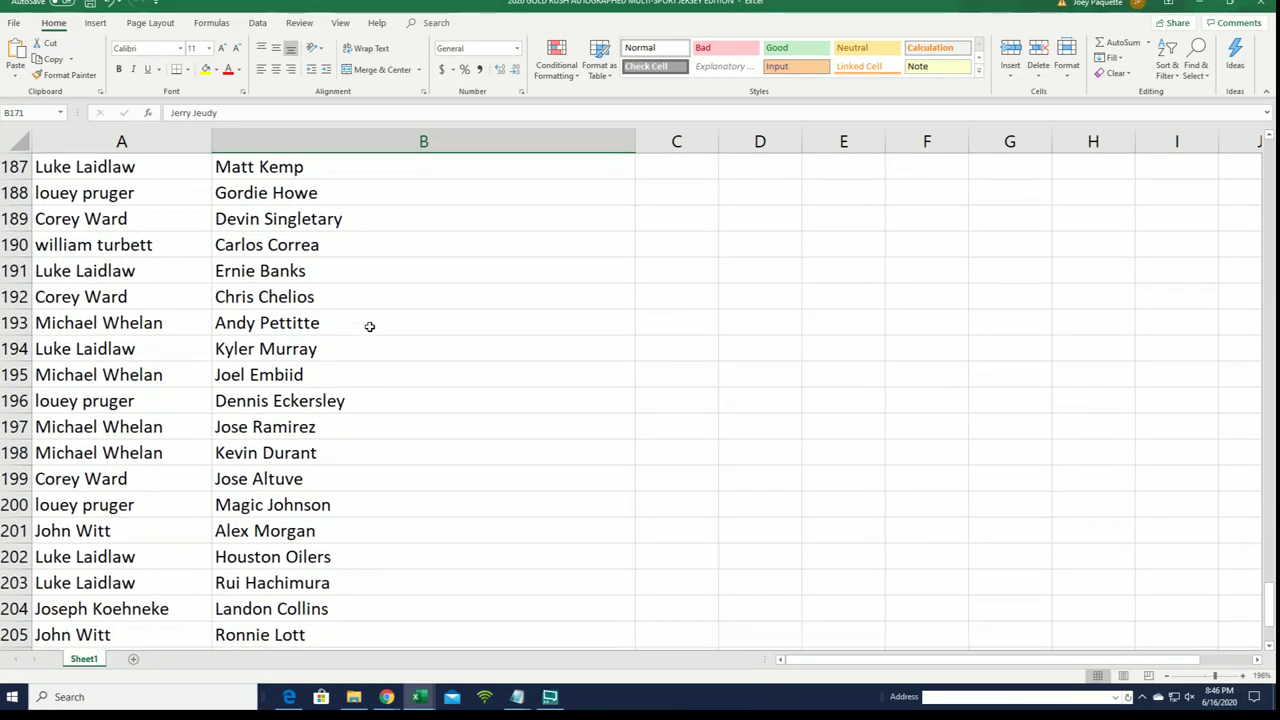
{"action": "scroll", "coordinate": [369, 326], "scroll_direction": "down", "scroll_amount": 1}
{"action": "scroll", "coordinate": [369, 326], "scroll_direction": "down", "scroll_amount": 1}
{"action": "scroll", "coordinate": [369, 326], "scroll_direction": "down", "scroll_amount": 1}
{"action": "scroll", "coordinate": [367, 329], "scroll_direction": "down", "scroll_amount": 1}
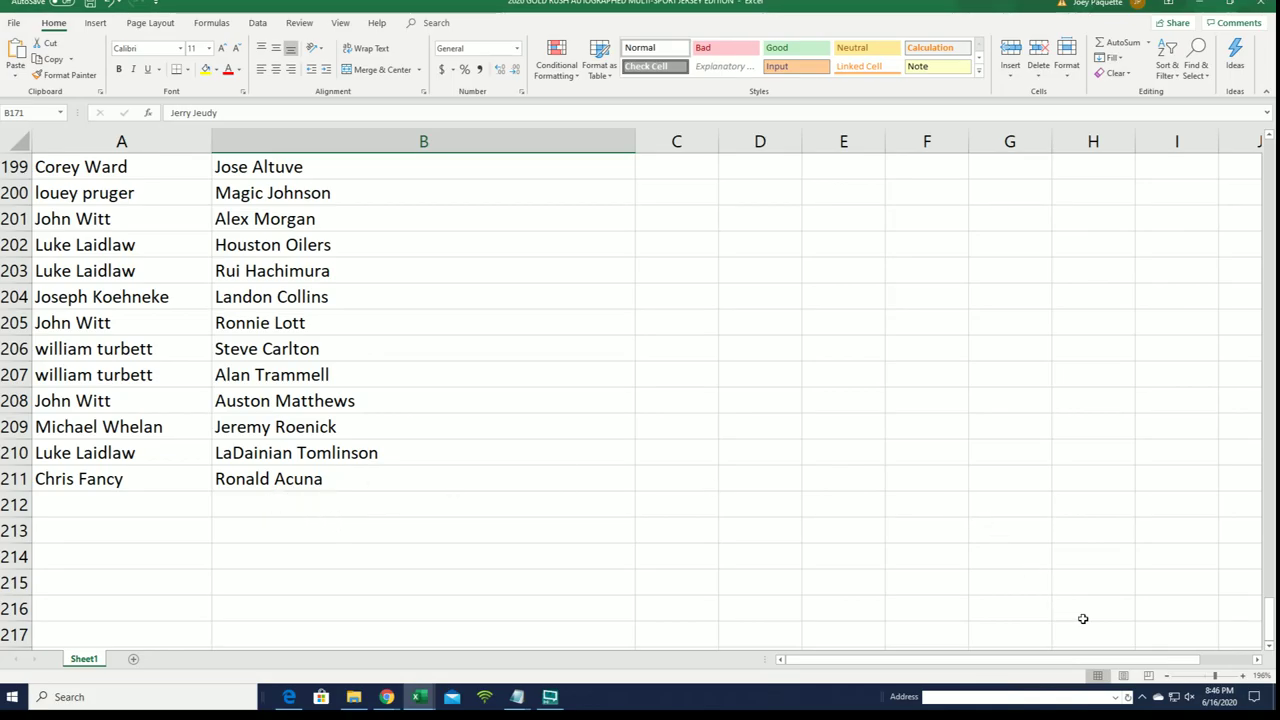
{"action": "mouse_move", "coordinate": [1270, 615]}
{"action": "left_mouse_down"}
{"action": "mouse_move", "coordinate": [1167, 178]}
{"action": "mouse_move", "coordinate": [1257, 143]}
{"action": "left_mouse_up"}
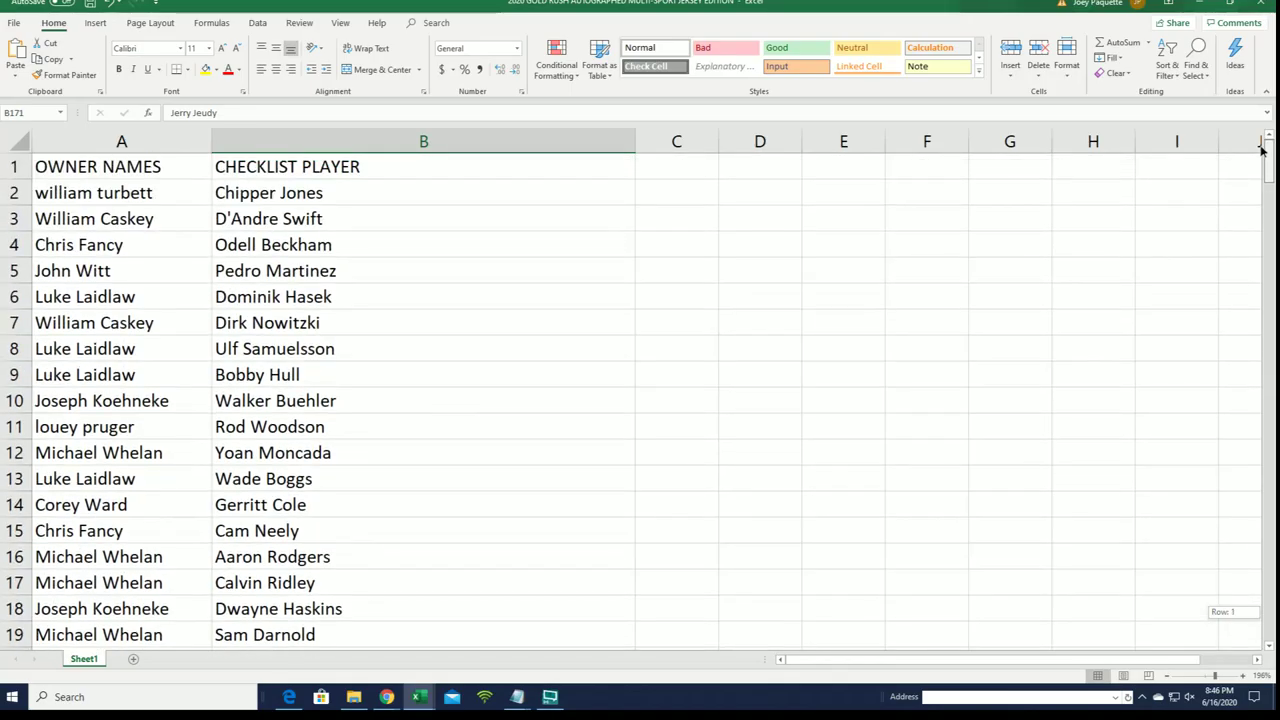